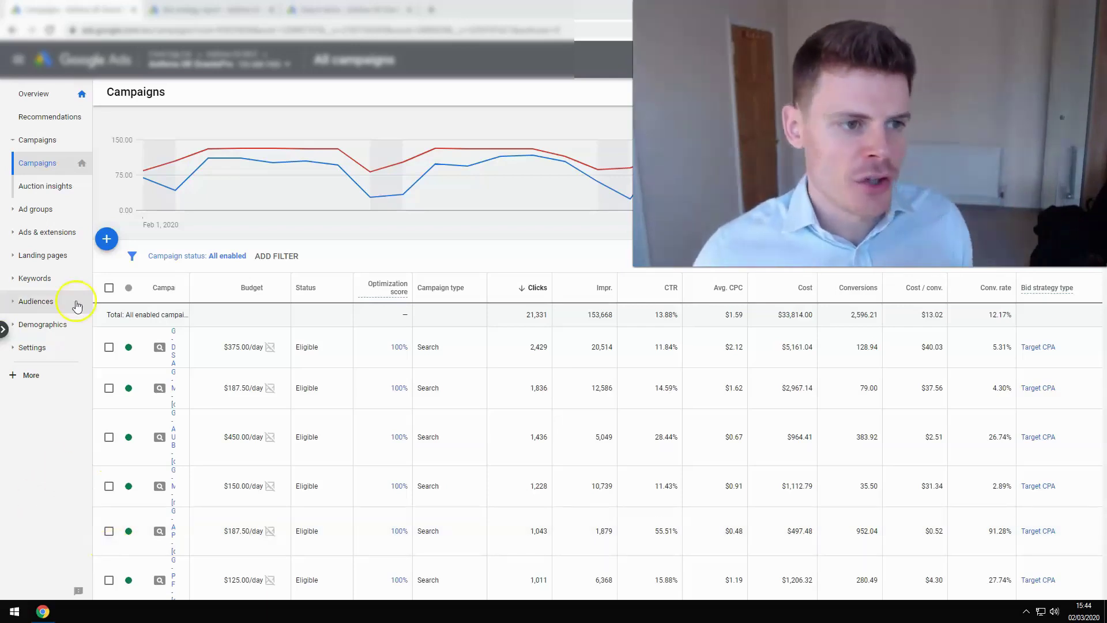
- Open the Target CPA $100 portfolio report showing $109.07 average target CPA and $13.81 actual CPA
mouse_move(217, 159)
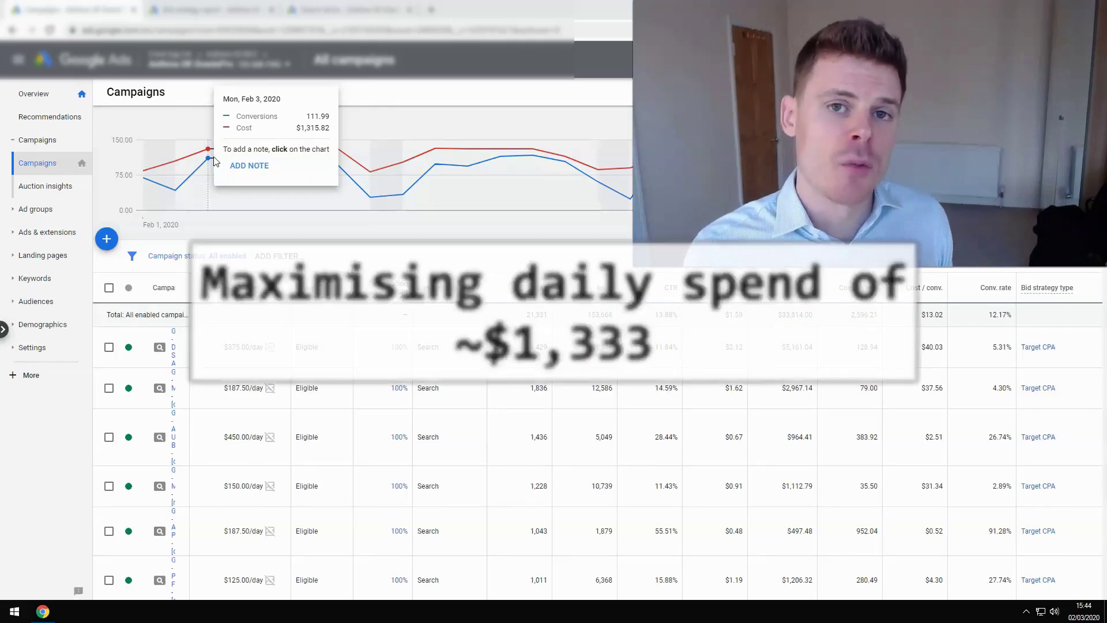
click(250, 162)
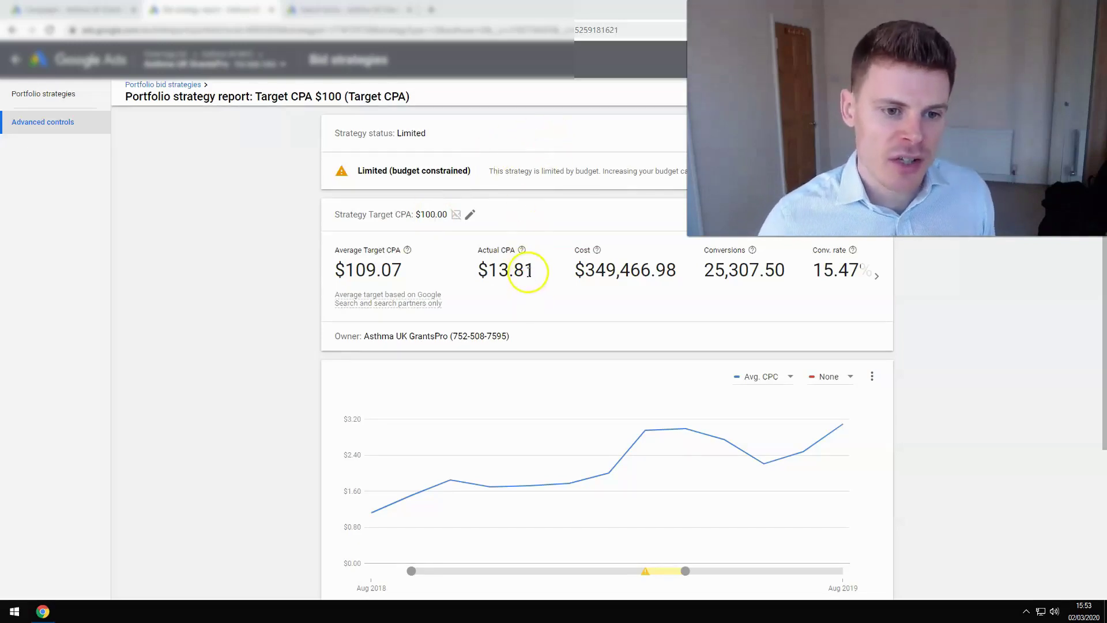
drag(535, 270, 476, 272)
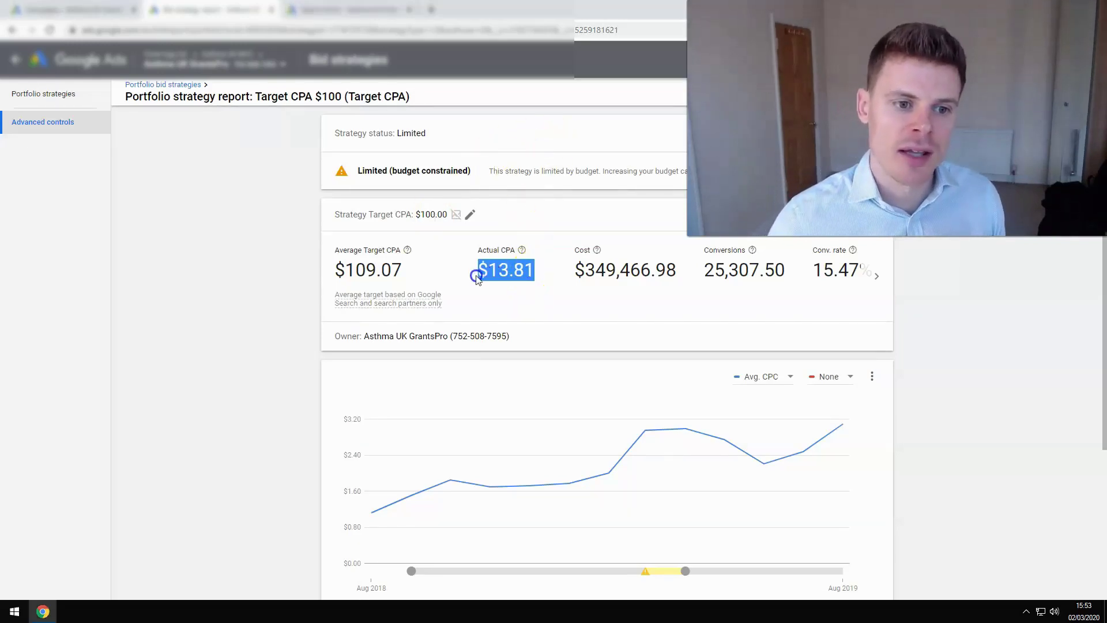
click(502, 292)
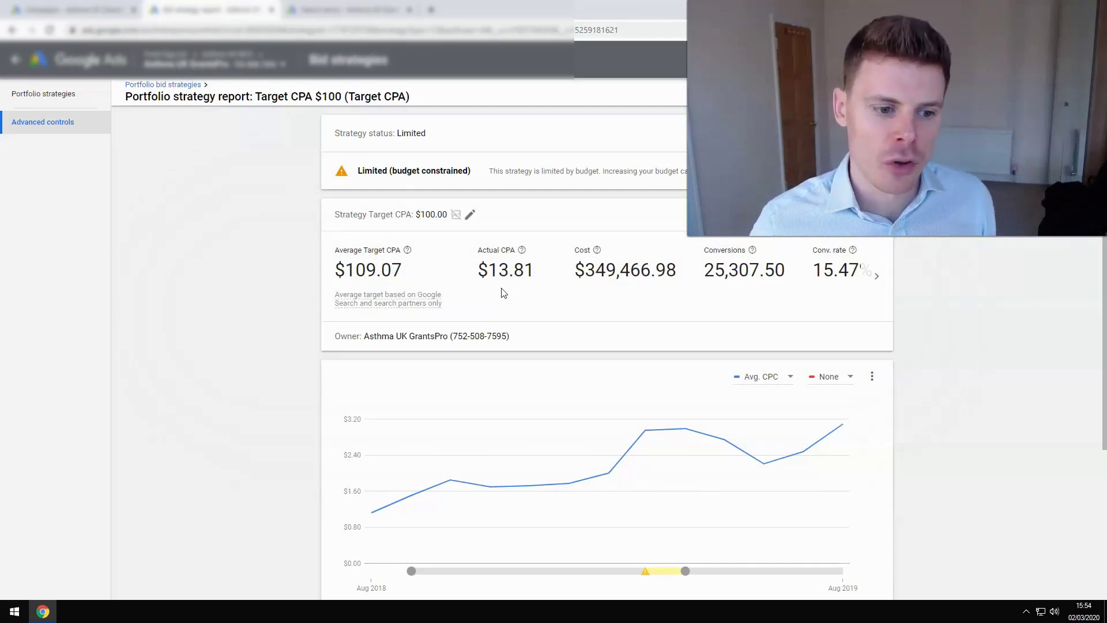
mouse_move(377, 522)
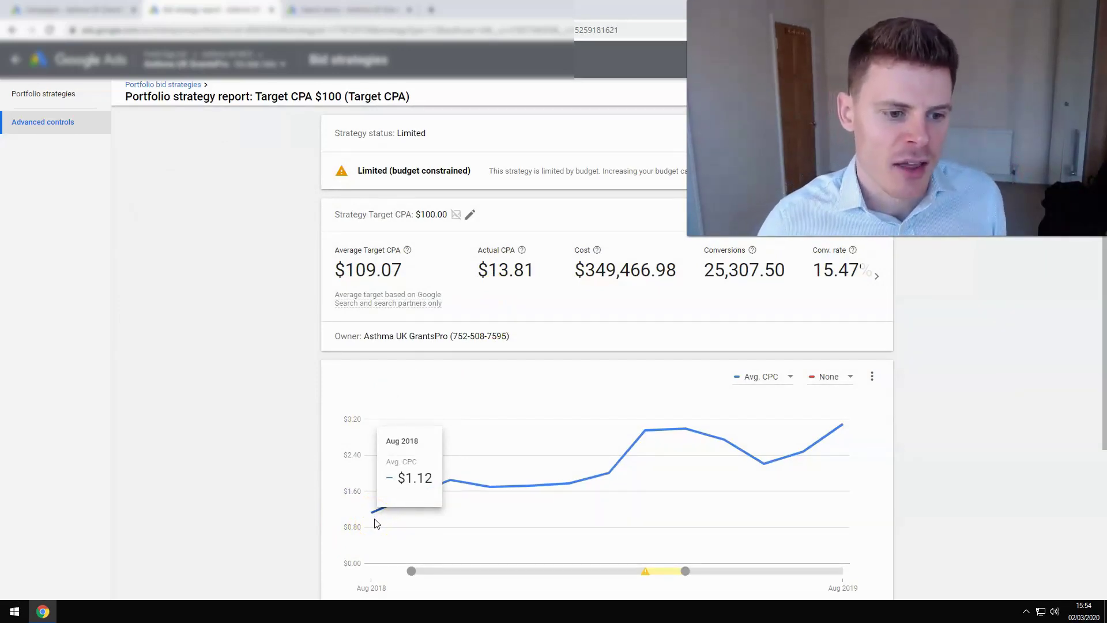
click(450, 501)
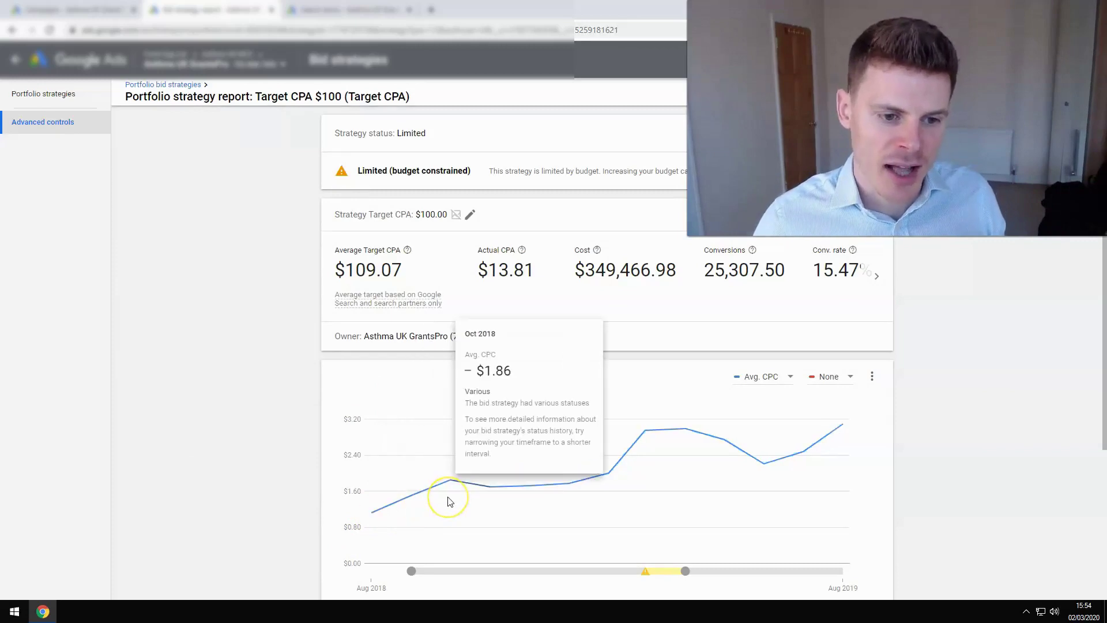
click(521, 496)
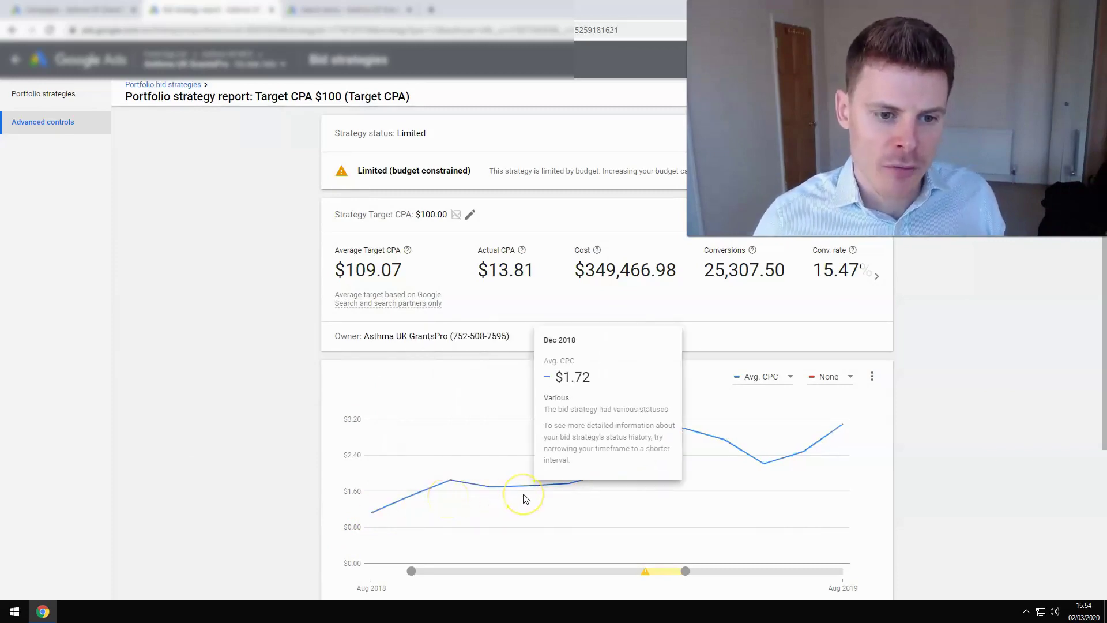
click(604, 484)
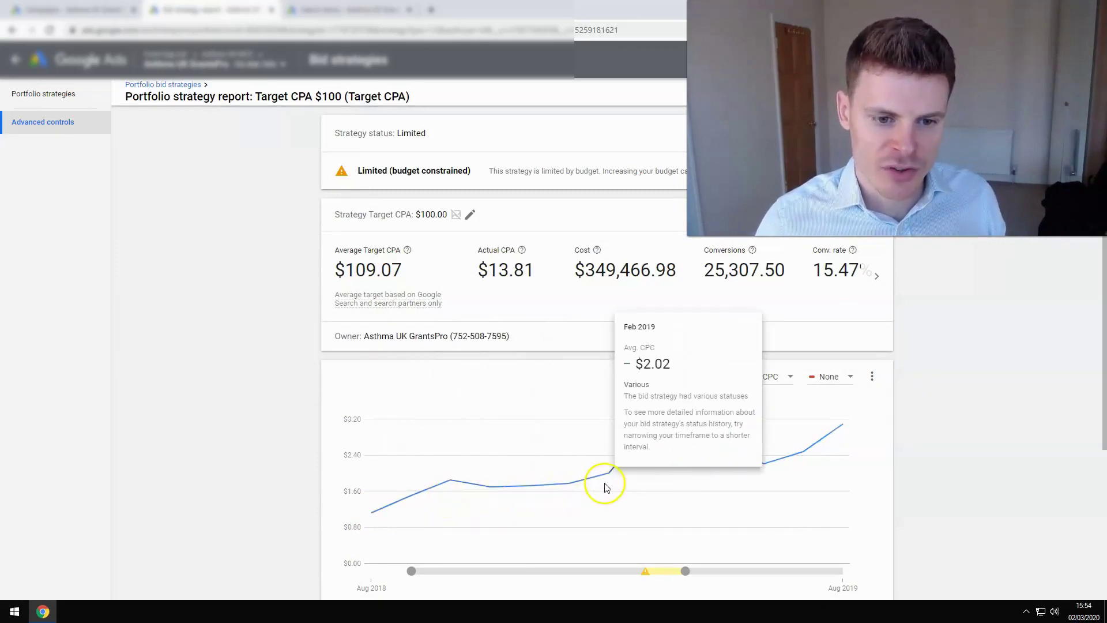
mouse_move(636, 437)
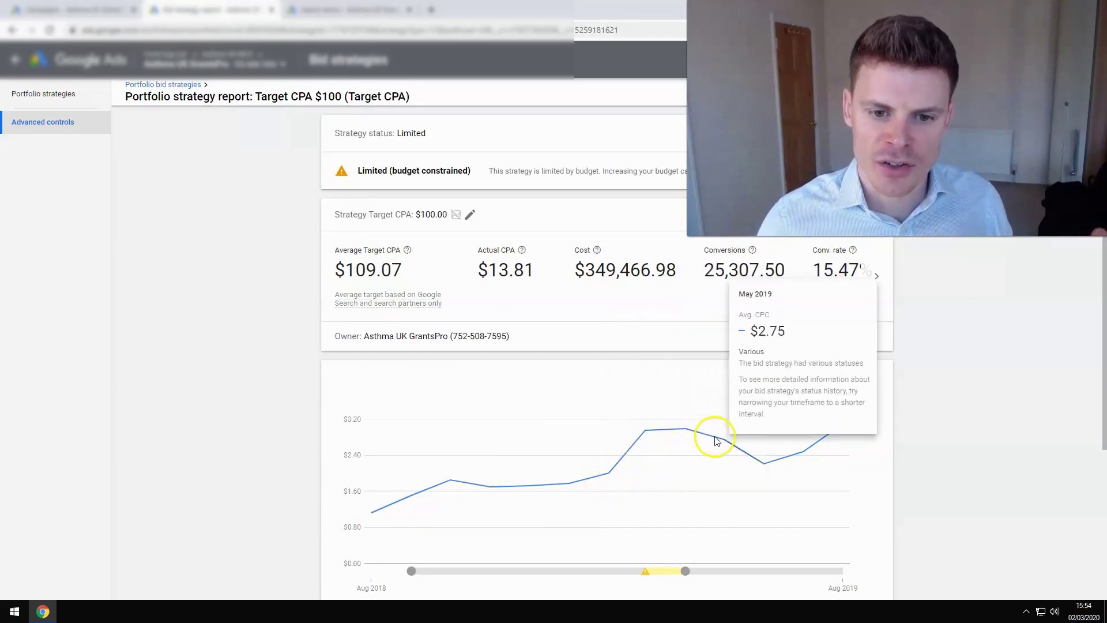
mouse_move(704, 442)
mouse_move(835, 428)
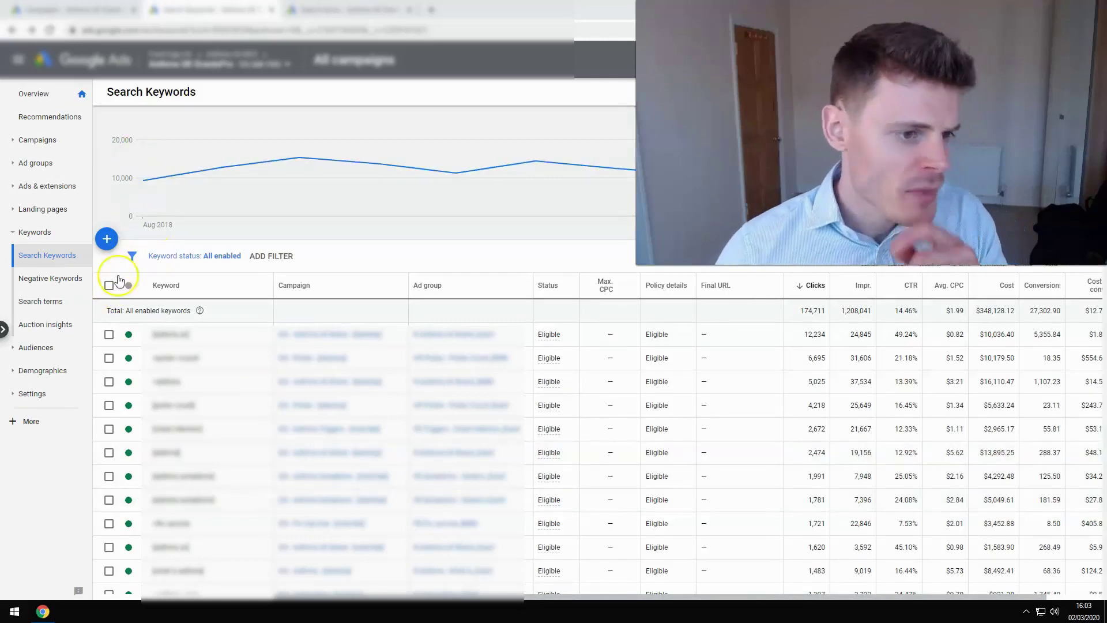
- Select all 45,666 enabled keywords and begin a new automated rule for them
click(109, 286)
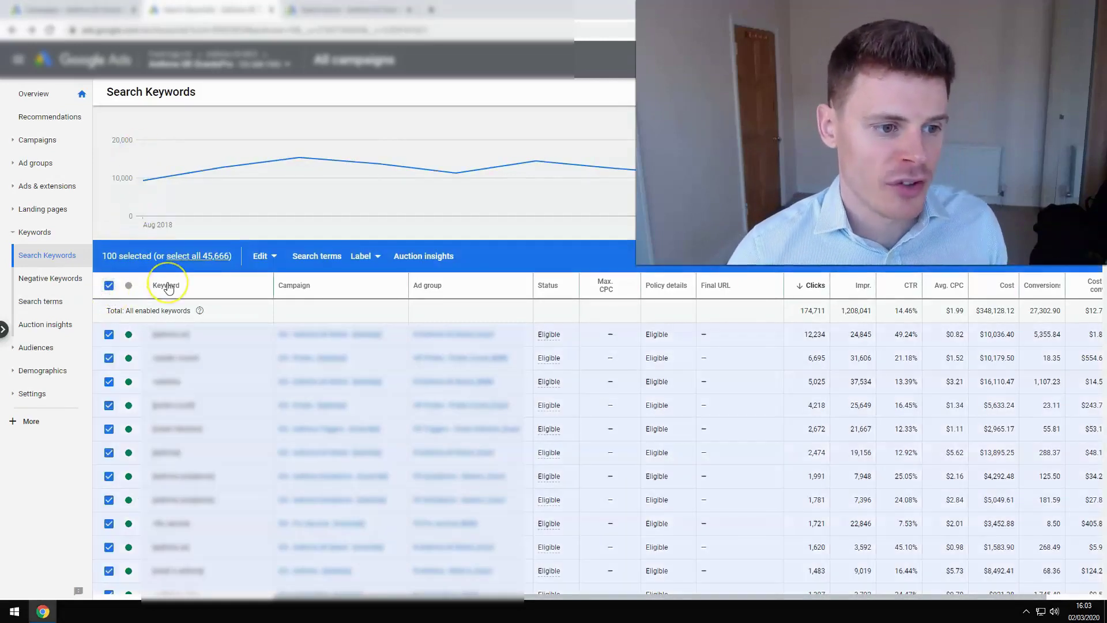
click(196, 256)
click(201, 262)
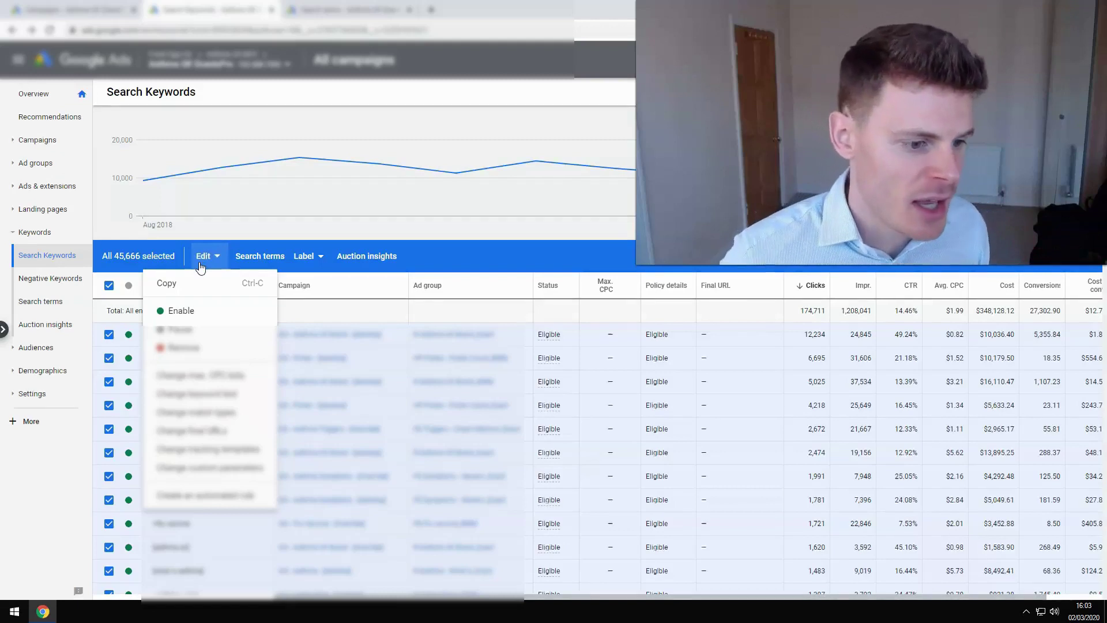
click(208, 496)
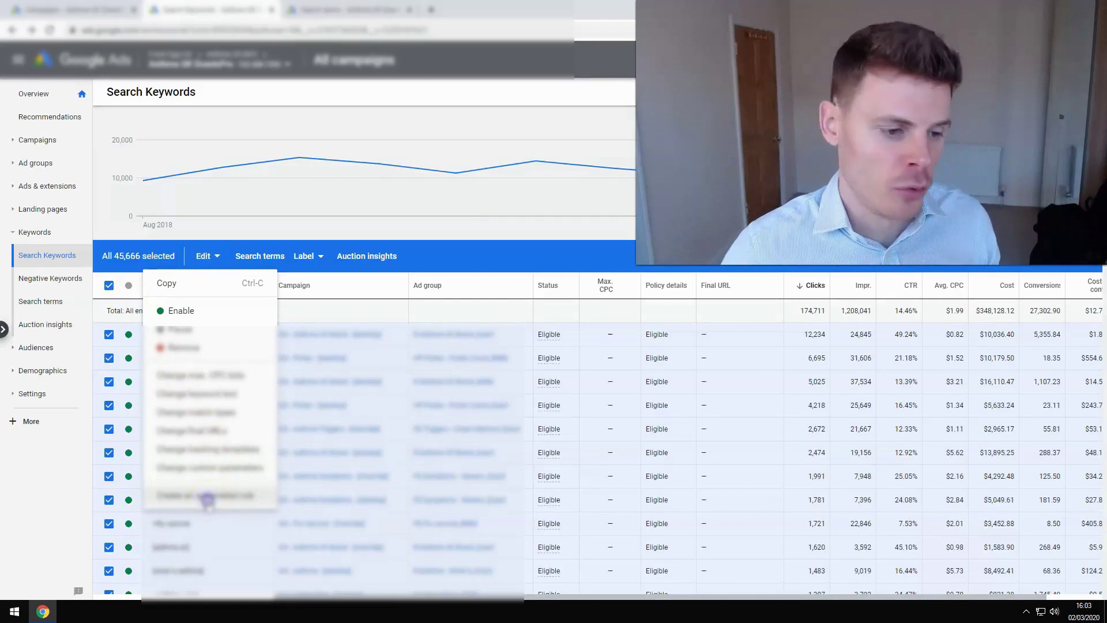
click(208, 497)
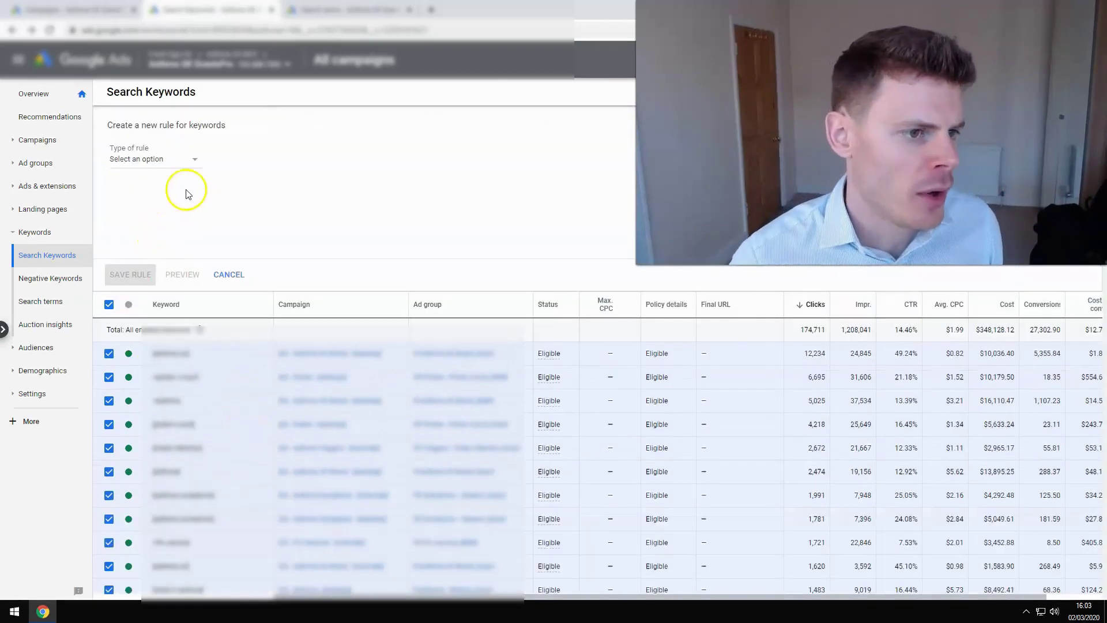
click(173, 164)
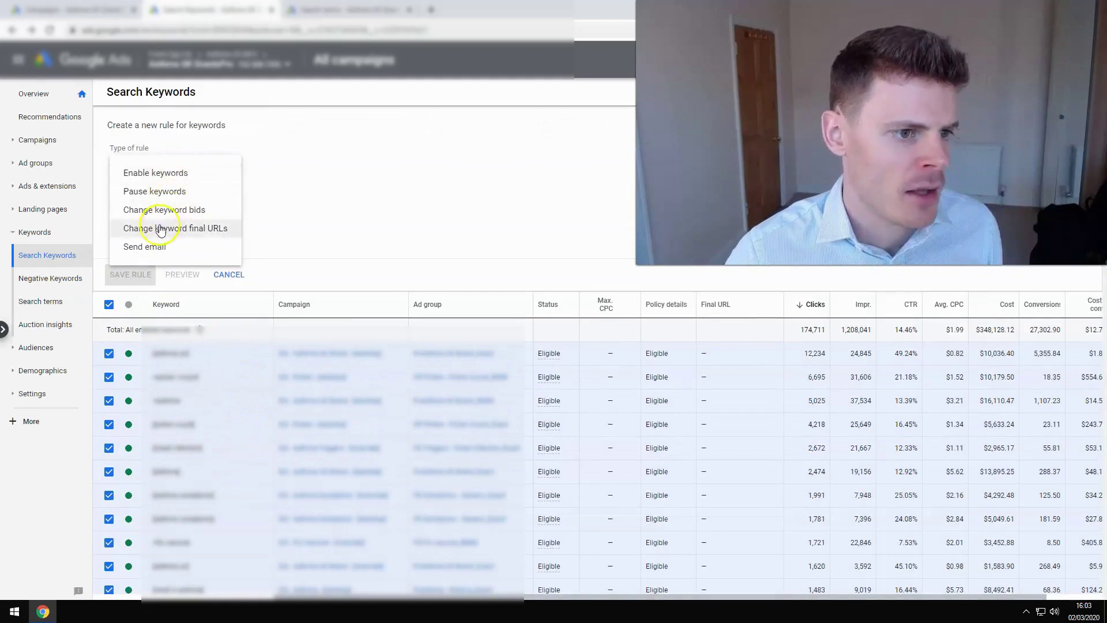
- Make the rule type Pause keywords, applied to all enabled keywords
click(151, 251)
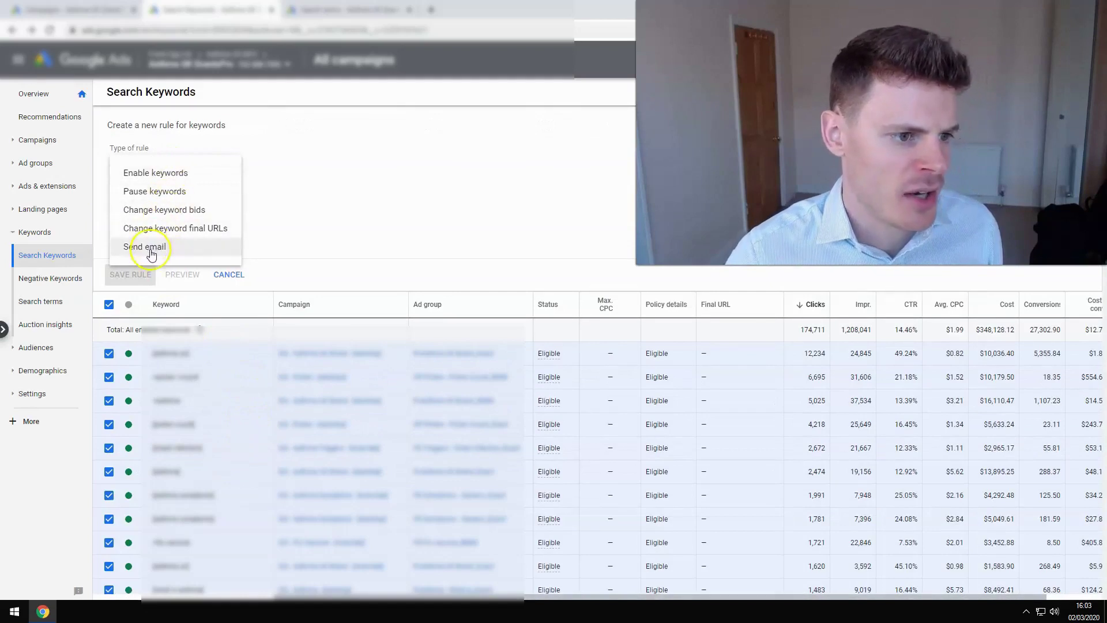
click(171, 196)
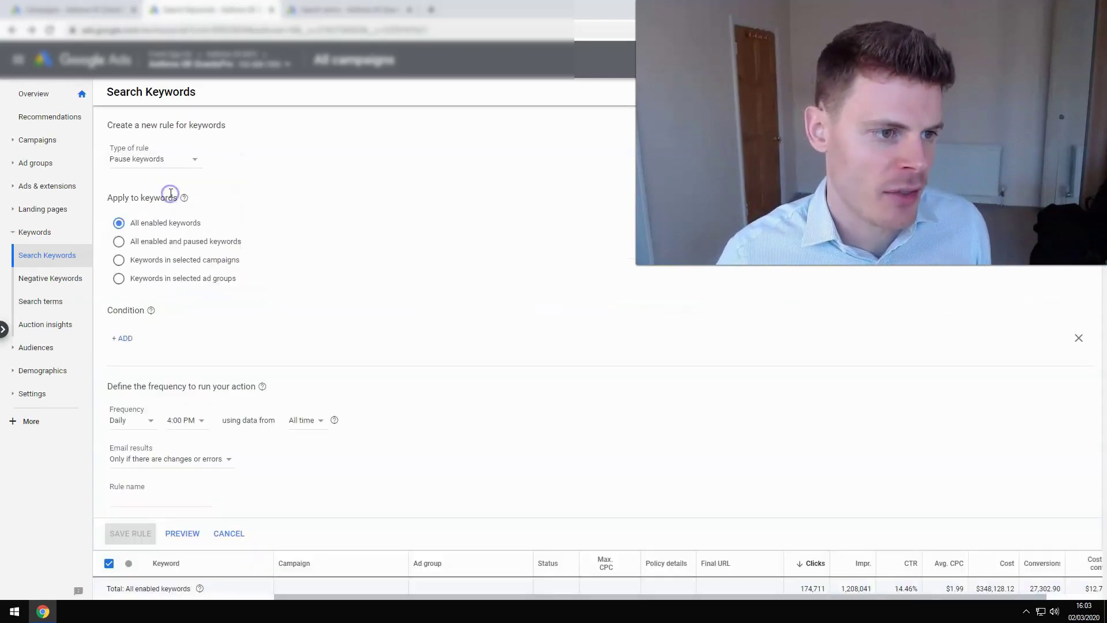
click(166, 248)
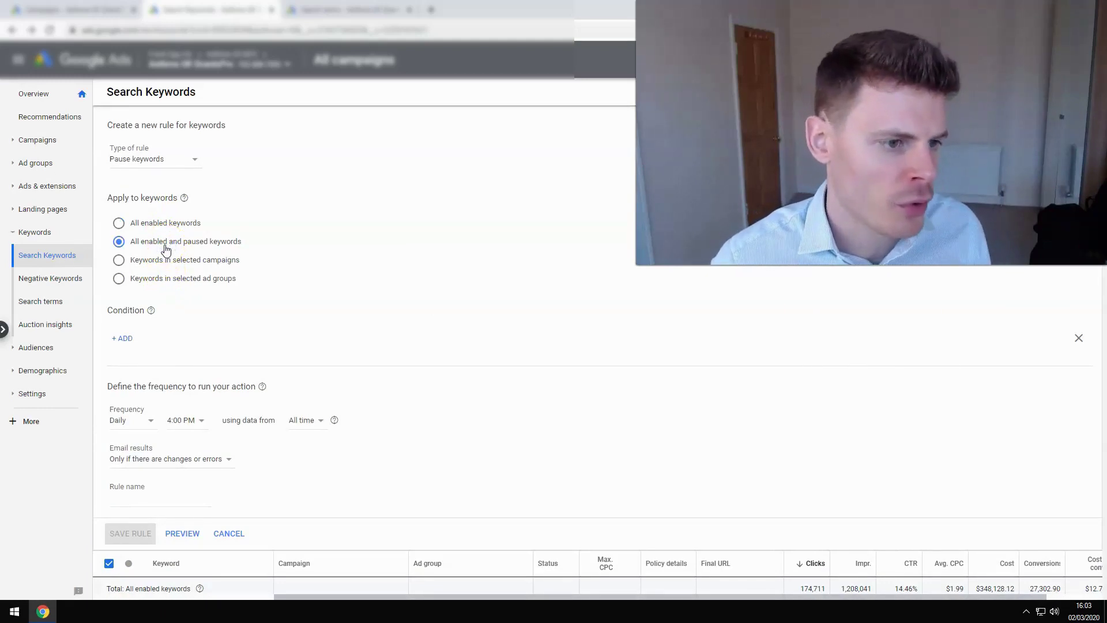
click(165, 226)
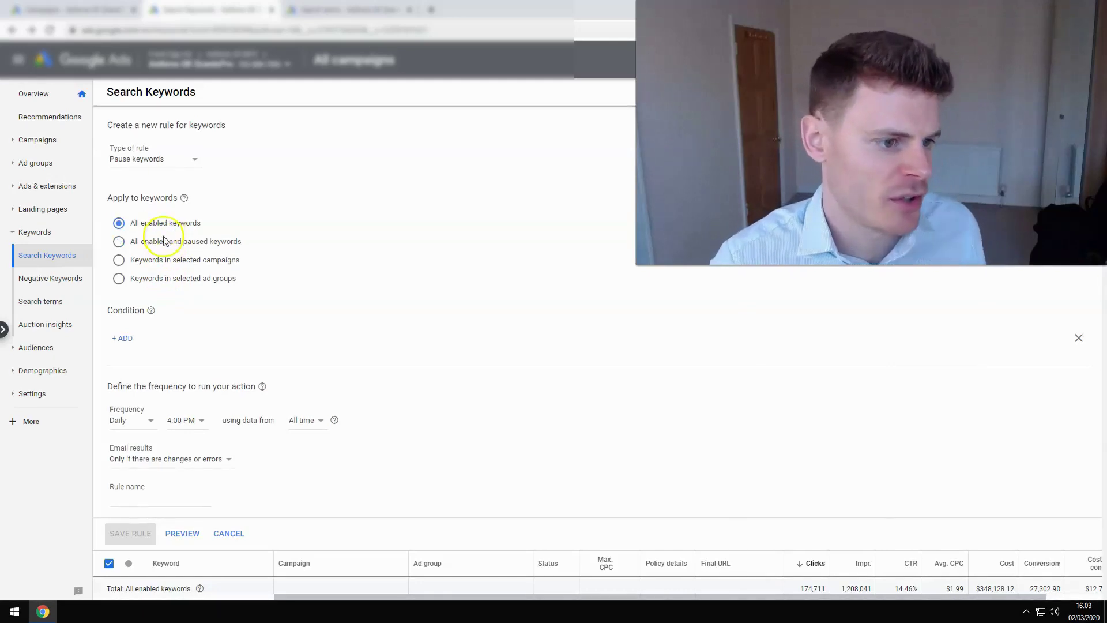
click(125, 339)
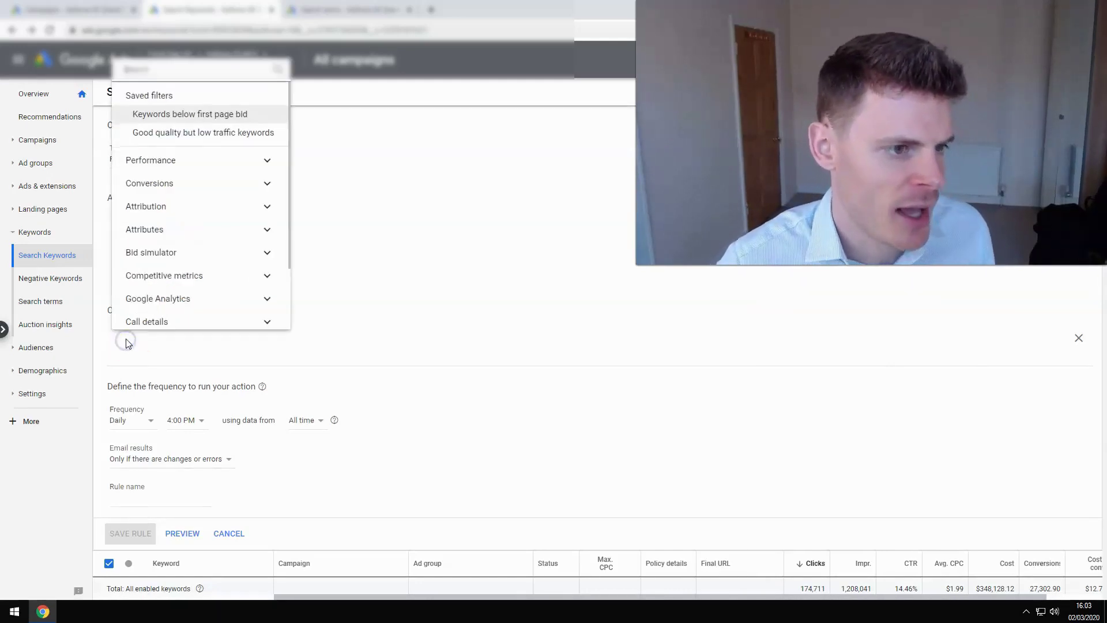
- Add a Quality Score < 3 condition to the rule
click(177, 72)
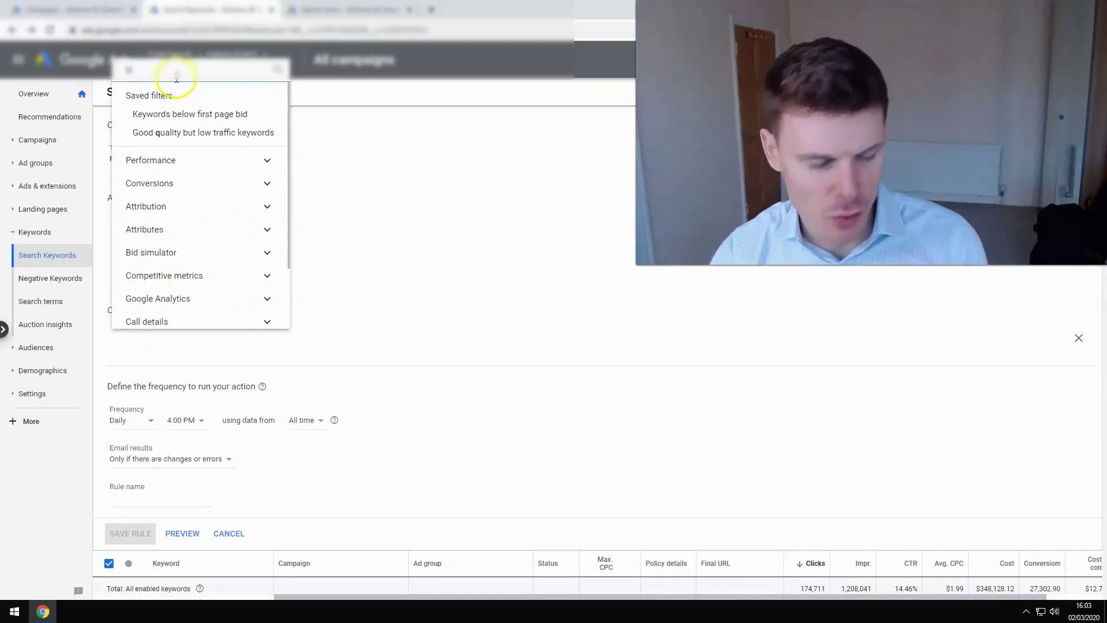
text(qua)
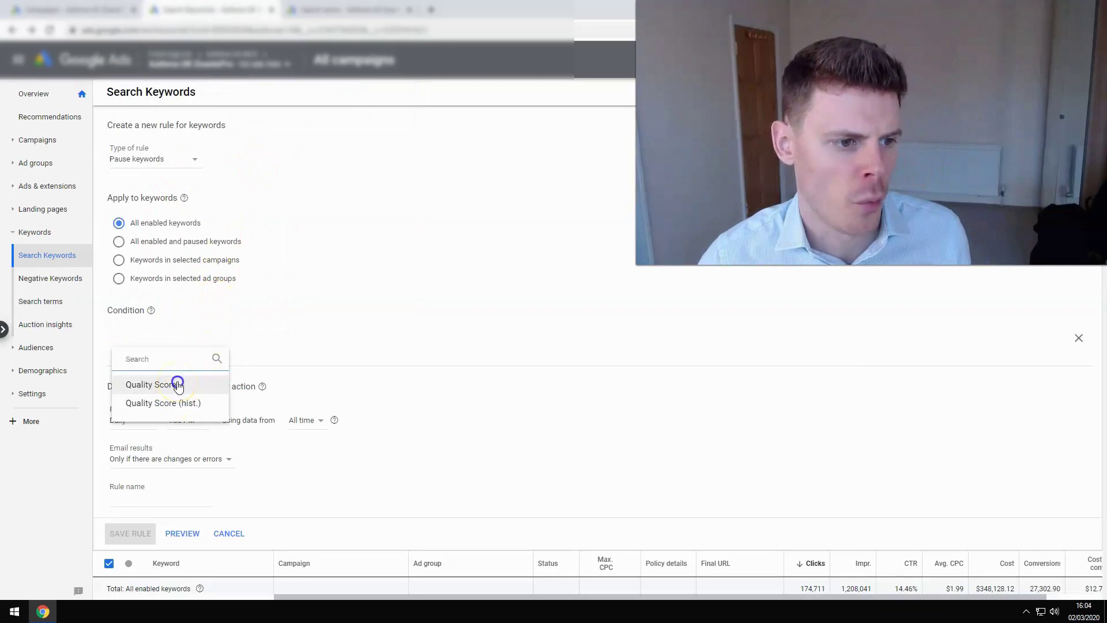
click(177, 384)
click(165, 378)
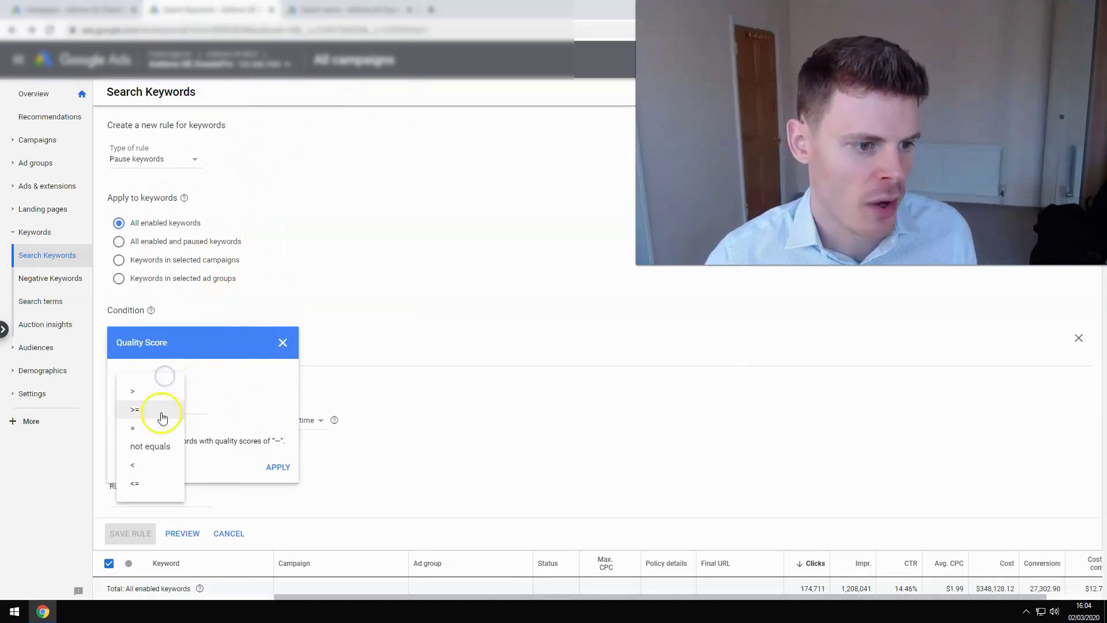
click(143, 466)
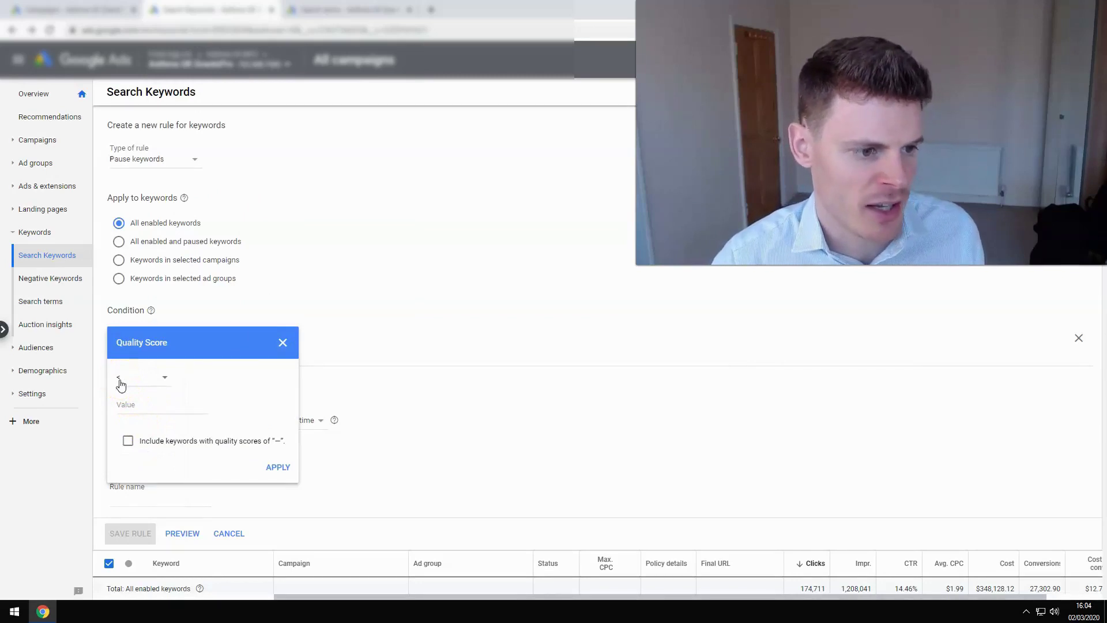
click(147, 404)
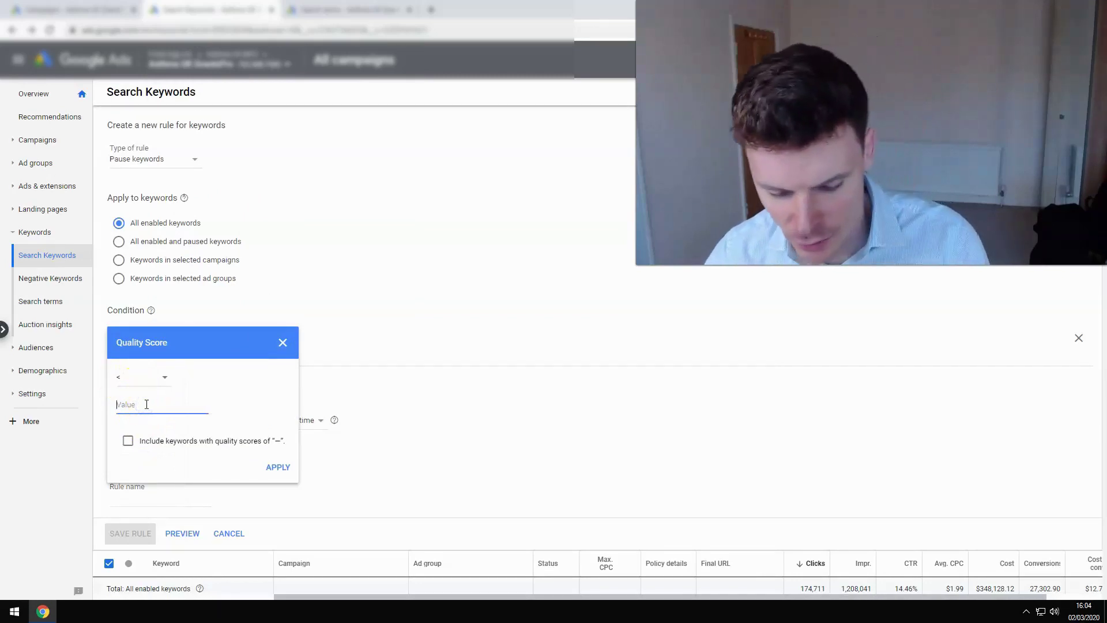
text(3)
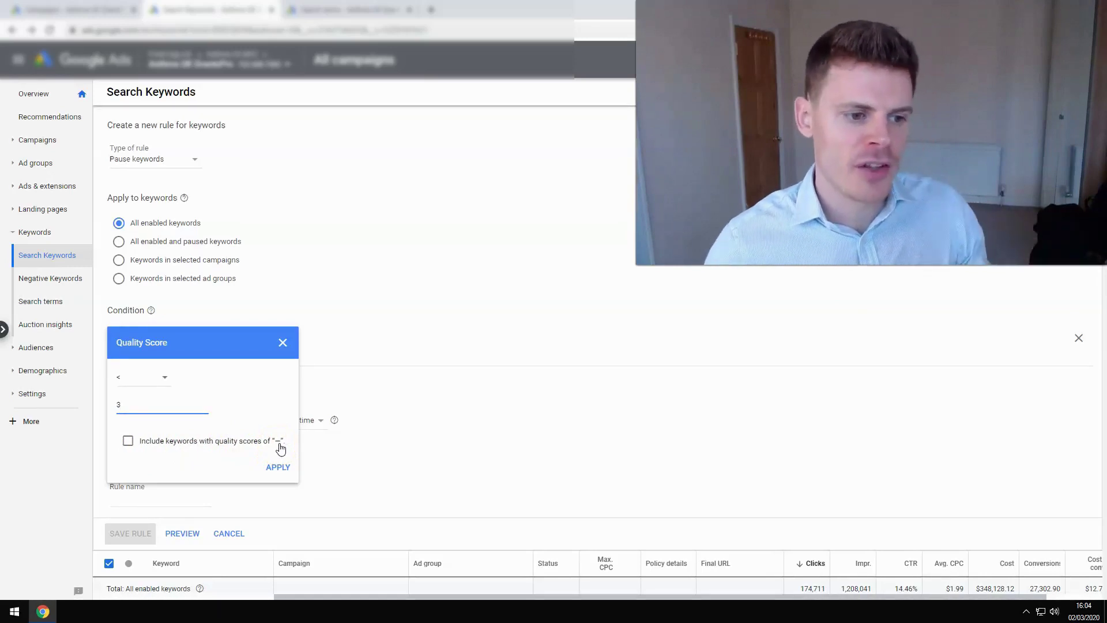
click(281, 468)
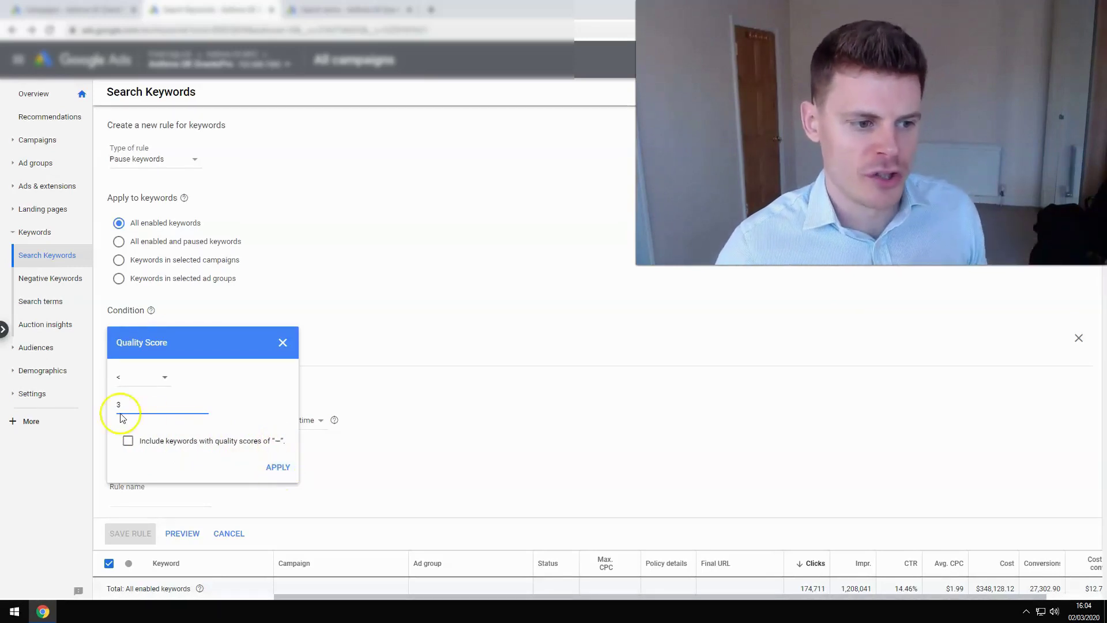
- Apply the Quality Score condition and schedule the rule daily at 8:00 AM
click(279, 468)
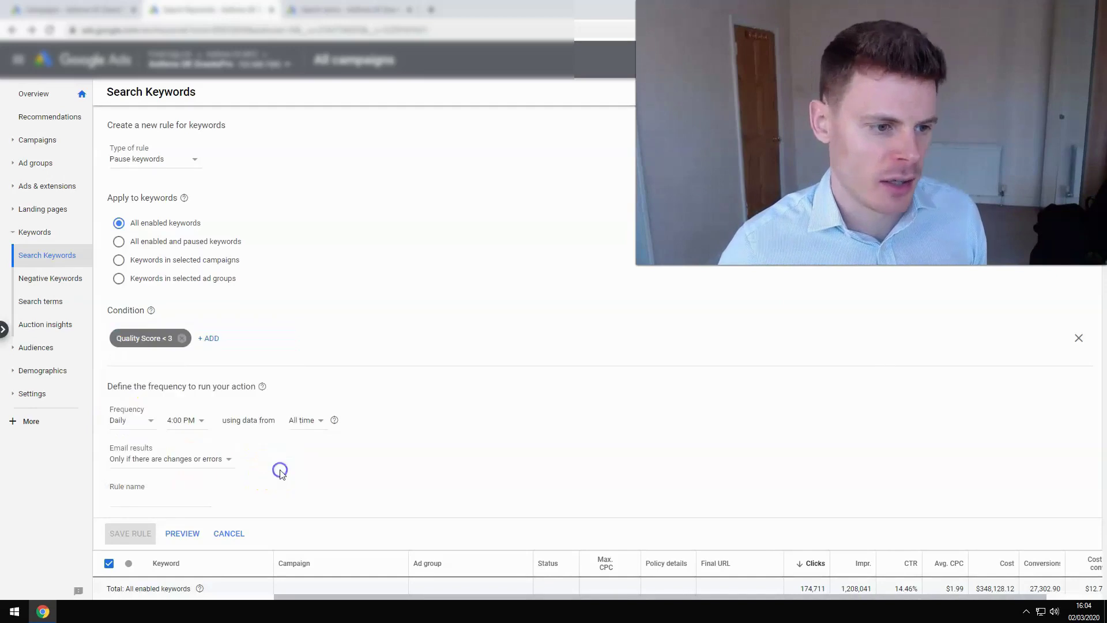
click(139, 421)
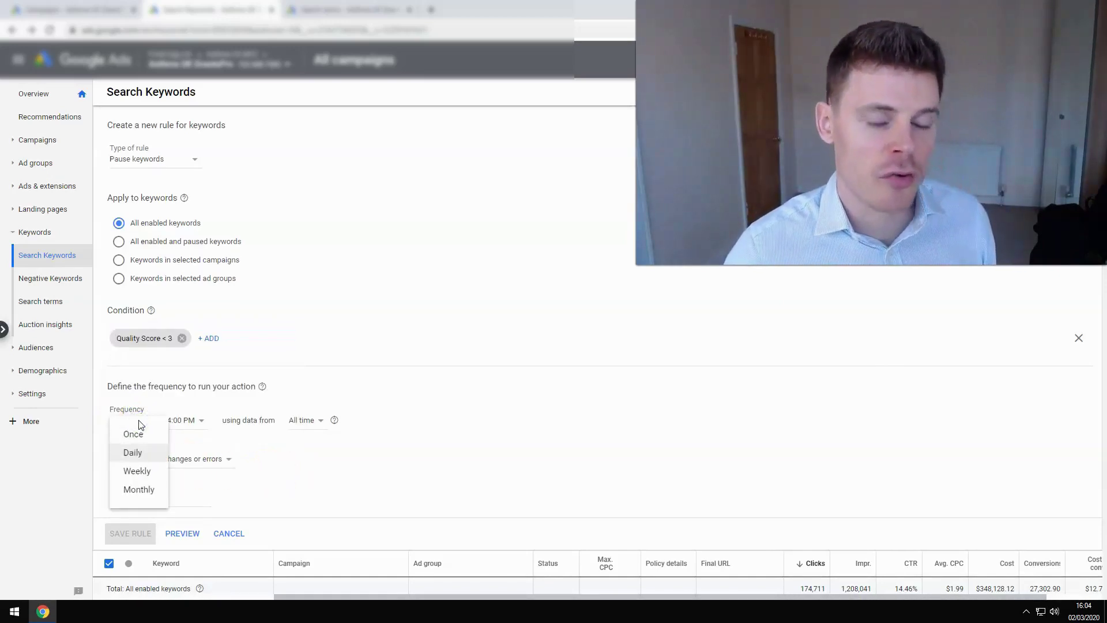
drag(131, 434, 183, 429)
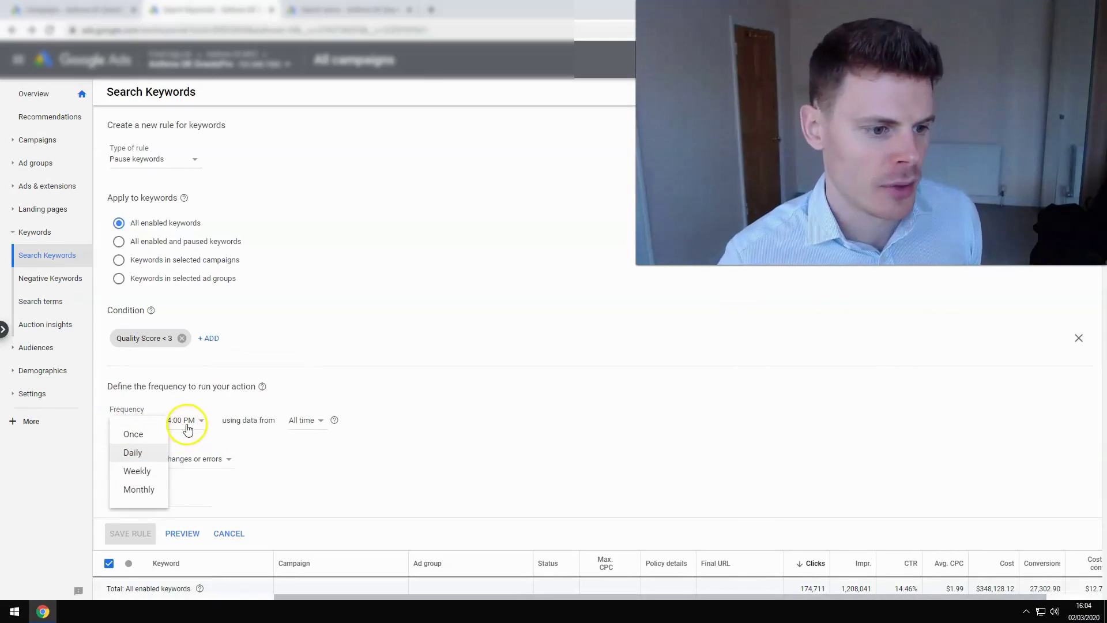
click(185, 427)
click(192, 403)
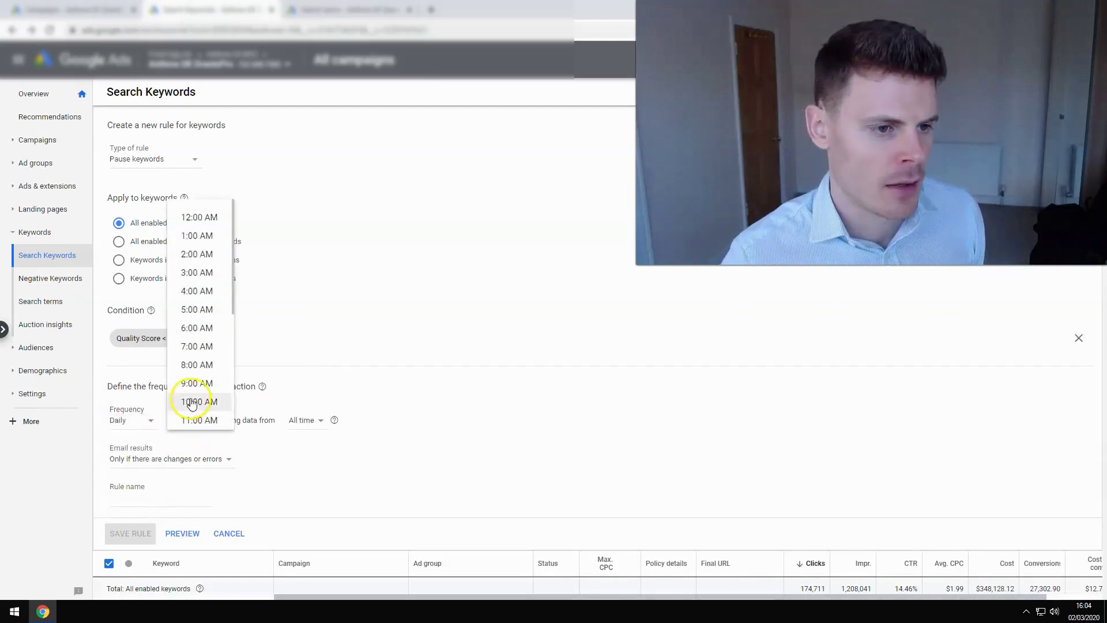
click(202, 364)
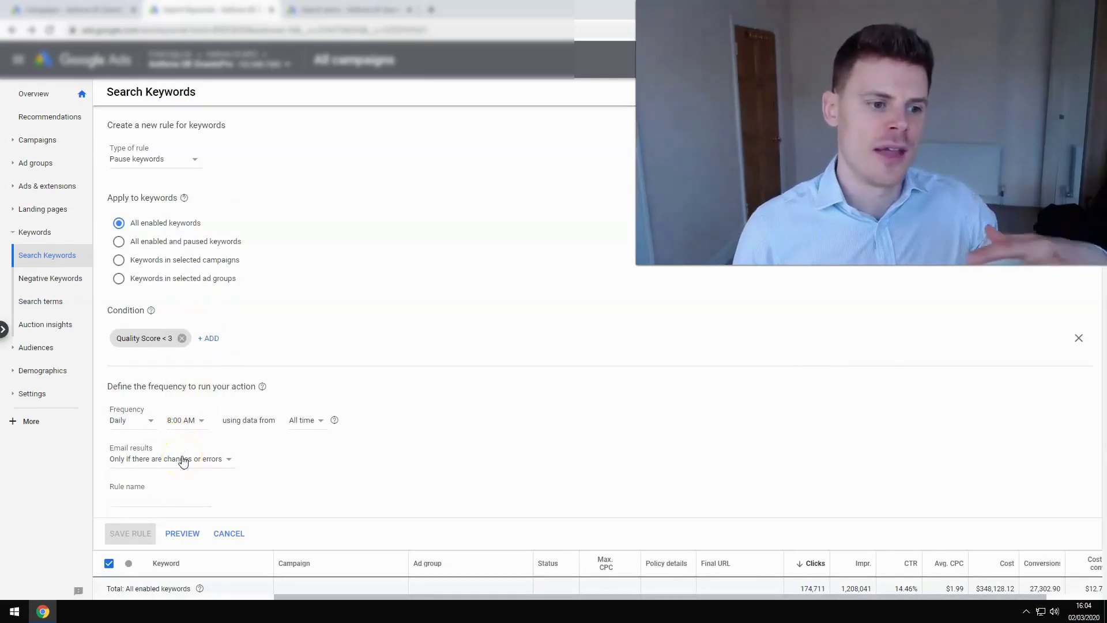
- Email rule results only if there are changes or errors
click(212, 434)
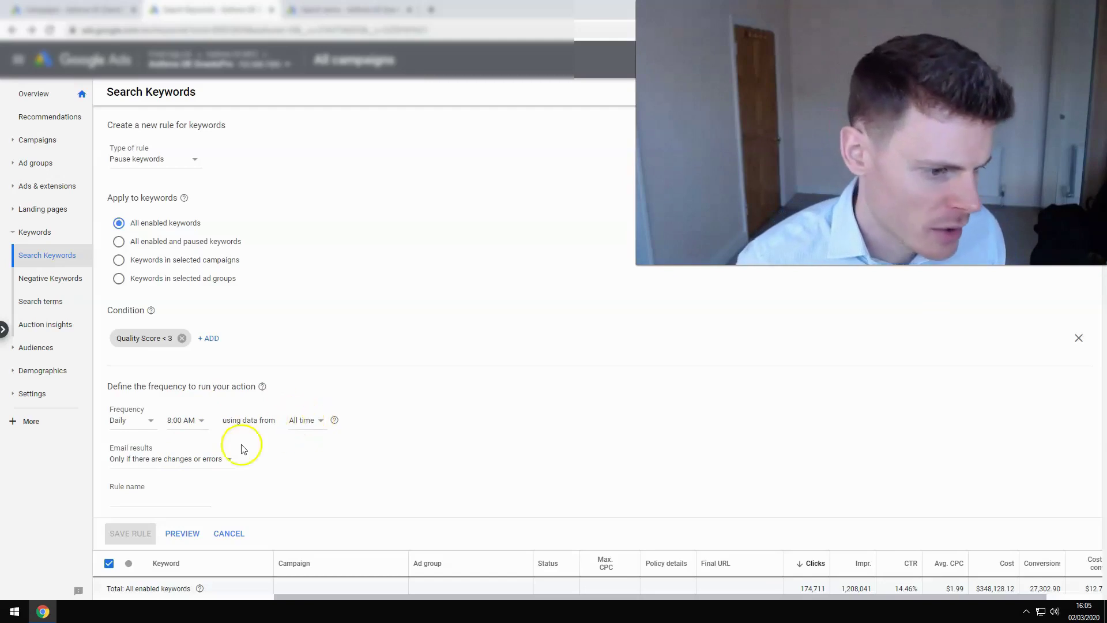
click(221, 460)
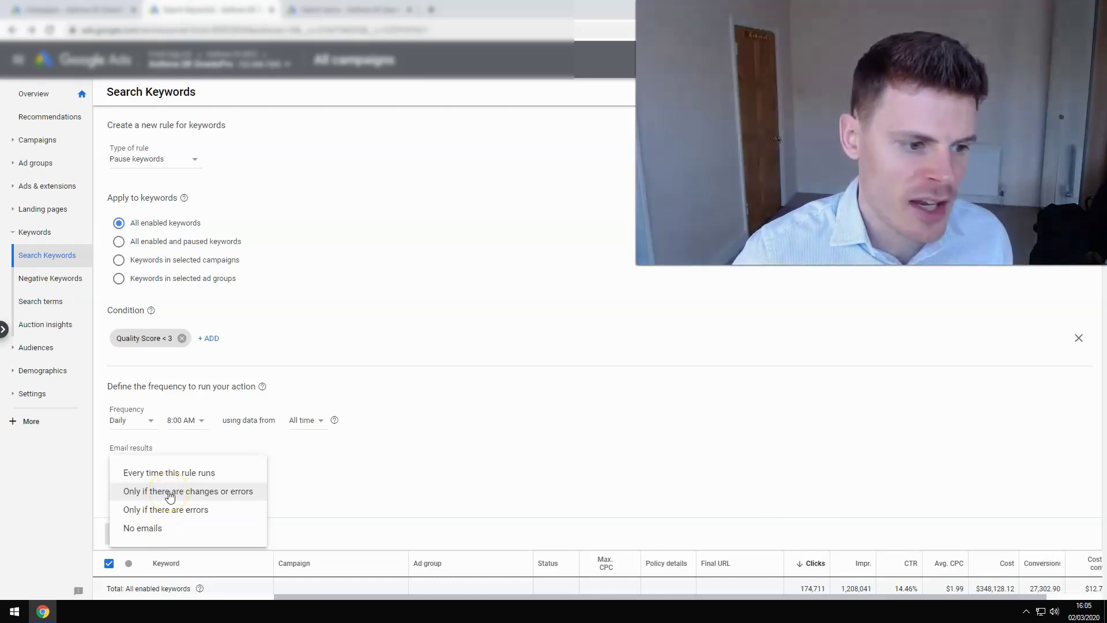
click(170, 493)
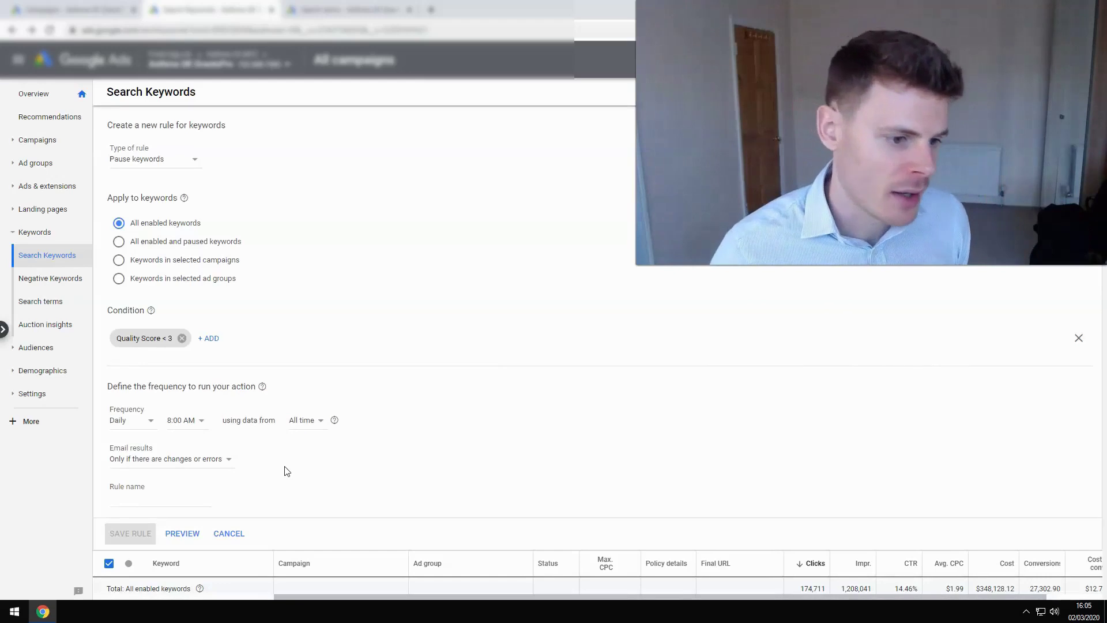
- Name the rule 'Quality Check' and preview it, showing 0 keywords would change
click(159, 496)
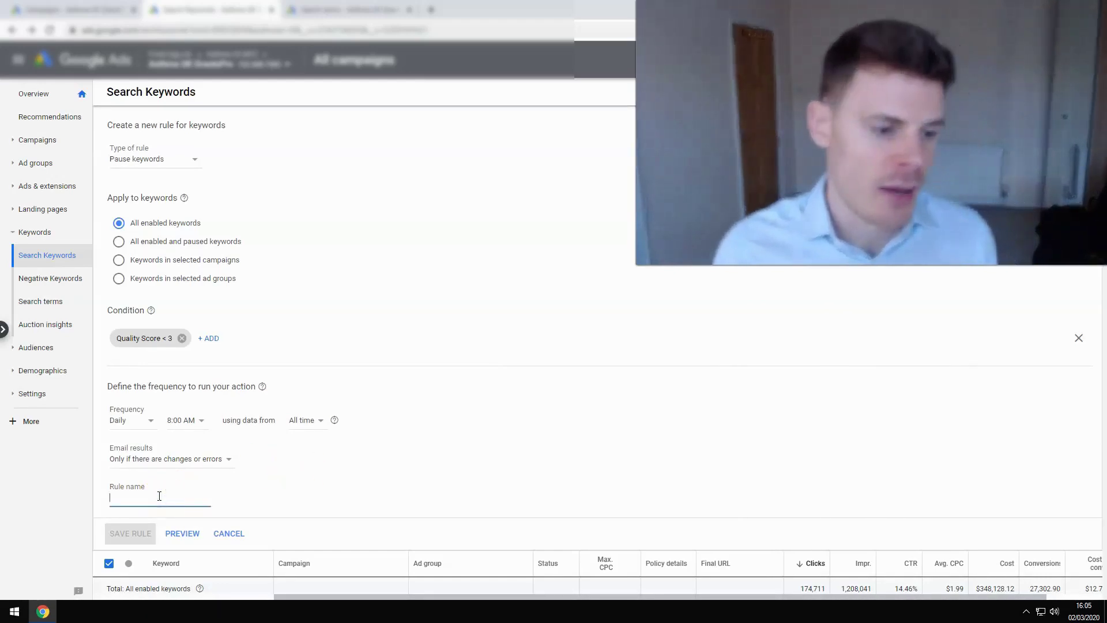
text(Quality Check)
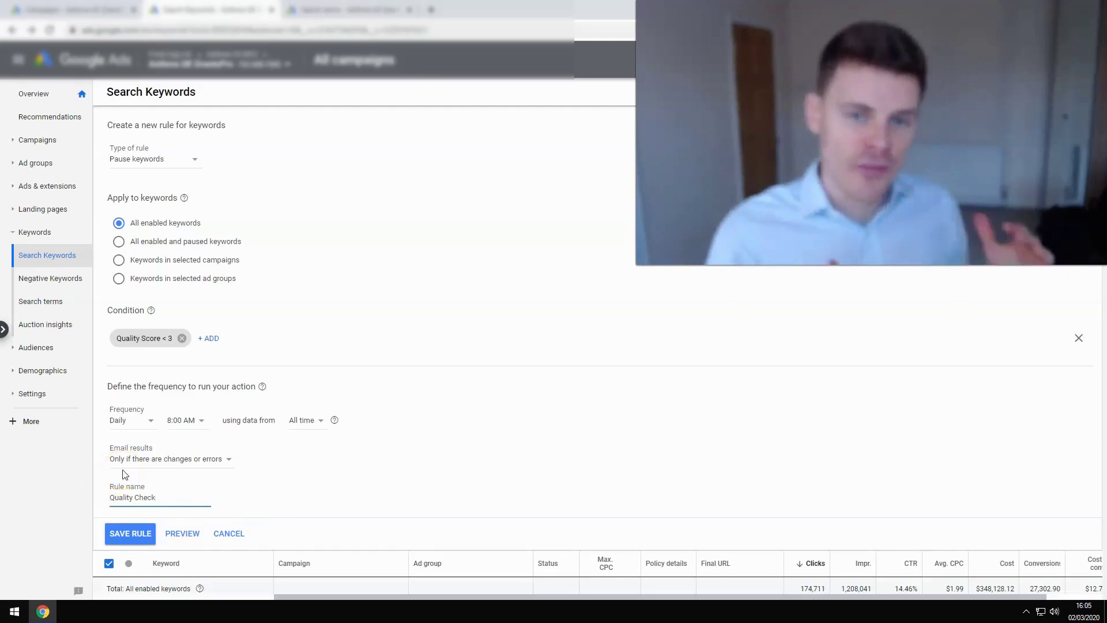
click(183, 533)
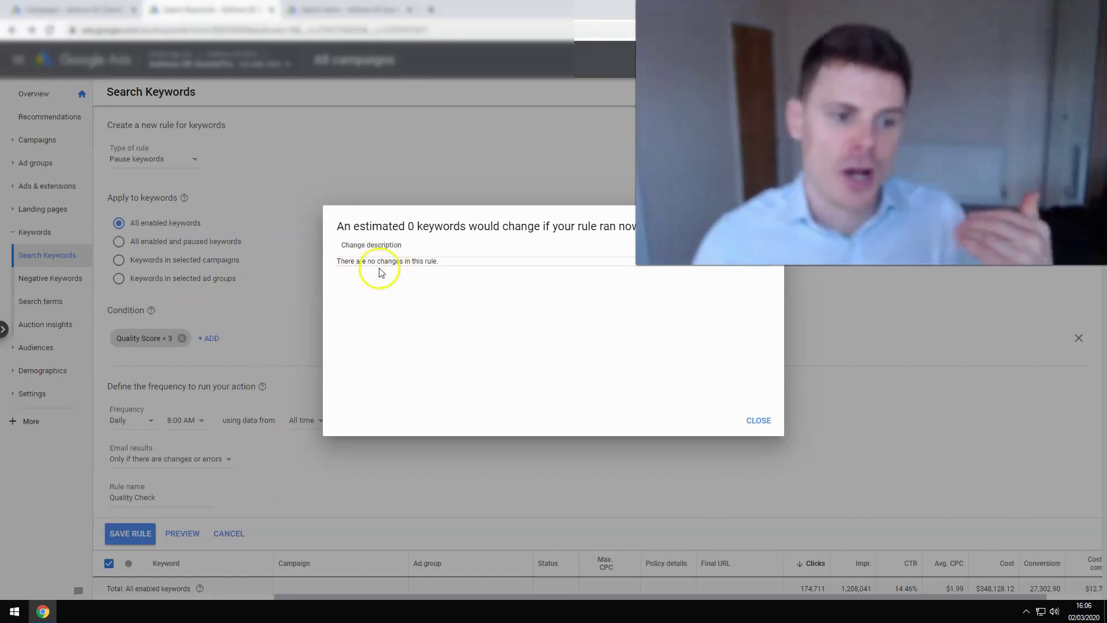
- Close the rule preview and begin a filter on the all-campaigns Search terms report
click(759, 421)
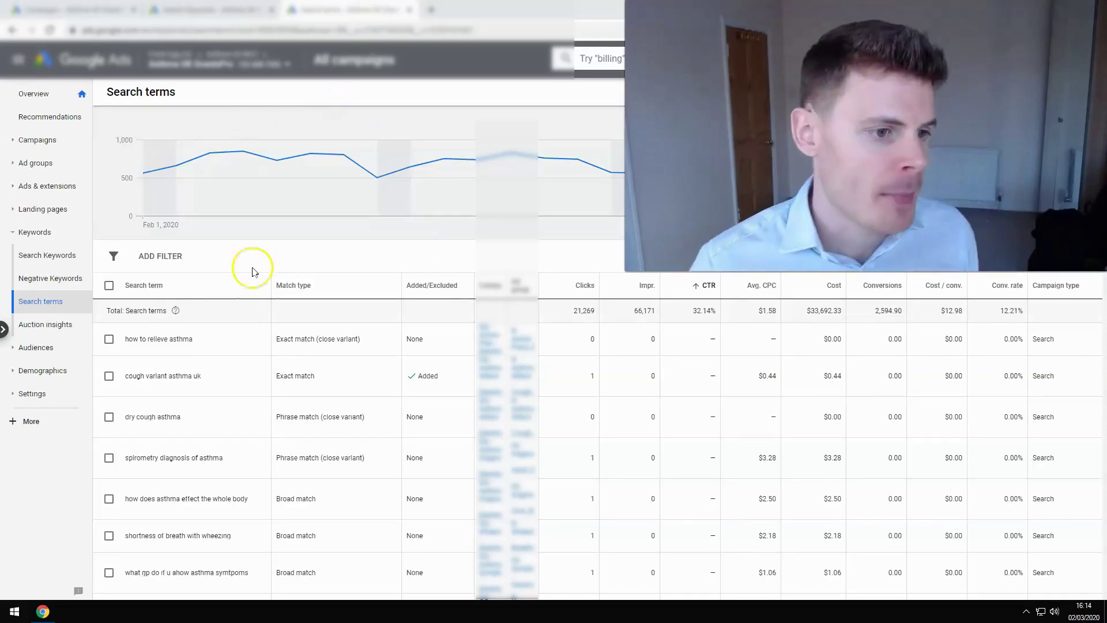
click(168, 265)
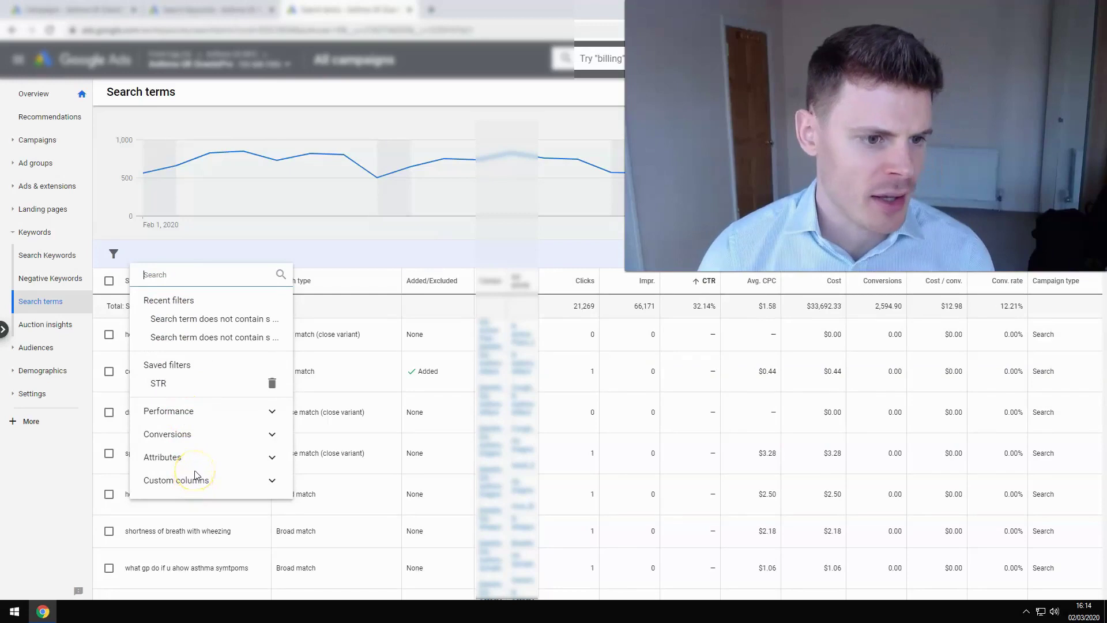
- Filter match type to Broad, Phrase, Exact (close variant) and Phrase (close variant)
text(matc)
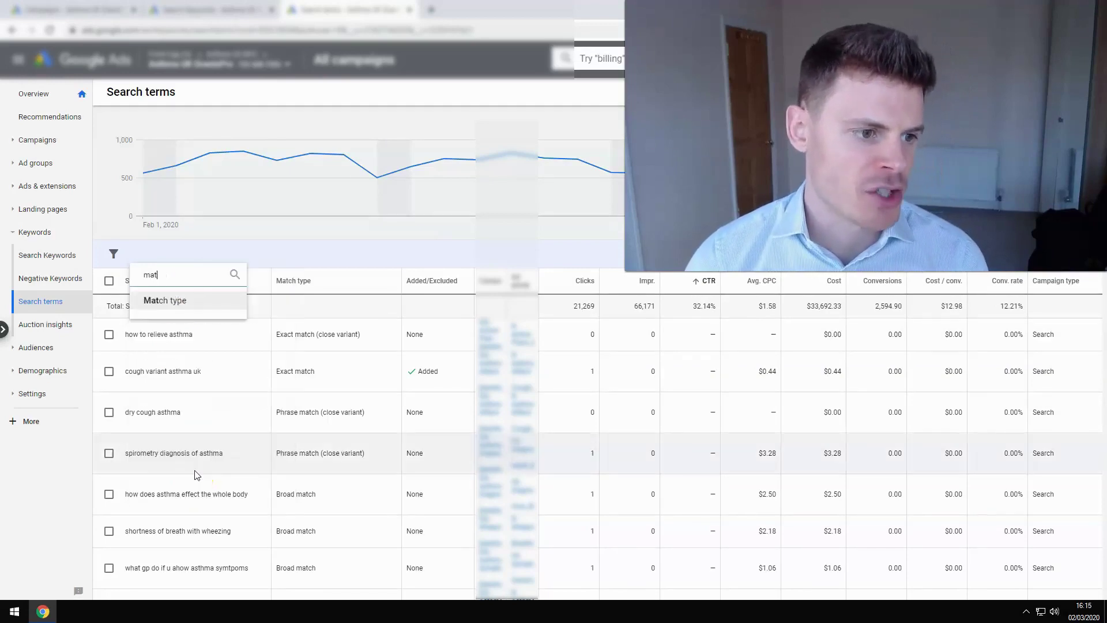
click(208, 300)
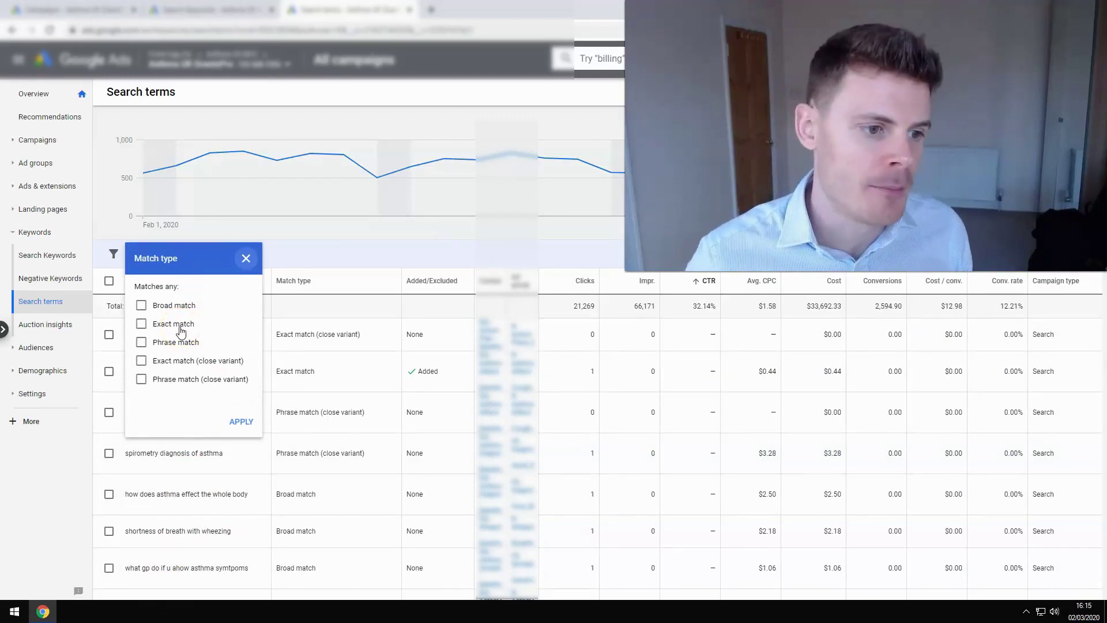
click(169, 310)
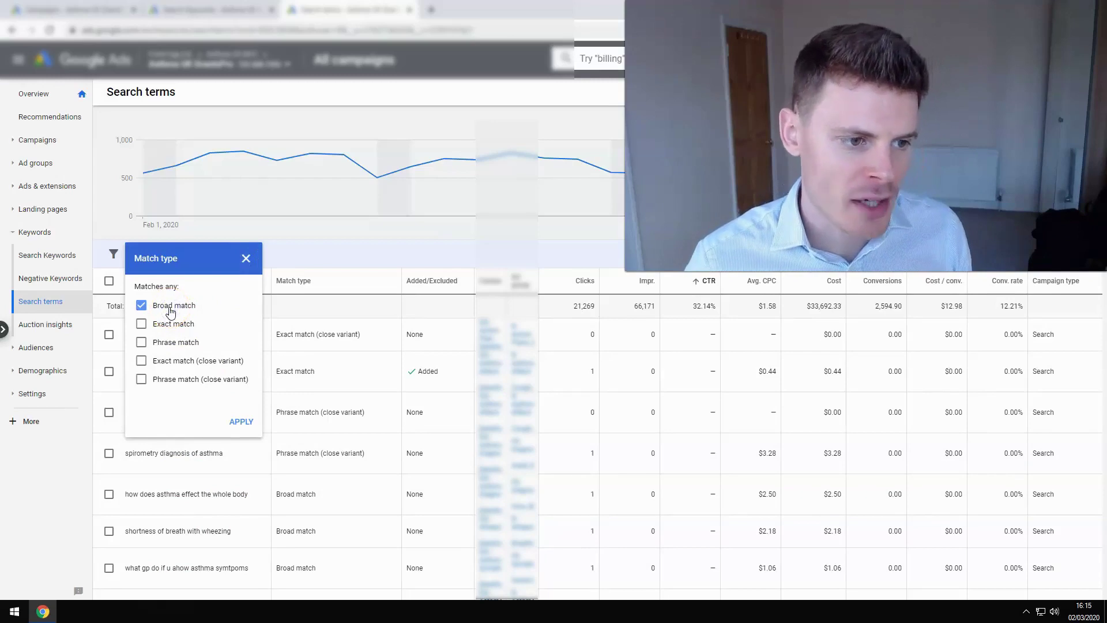
click(165, 341)
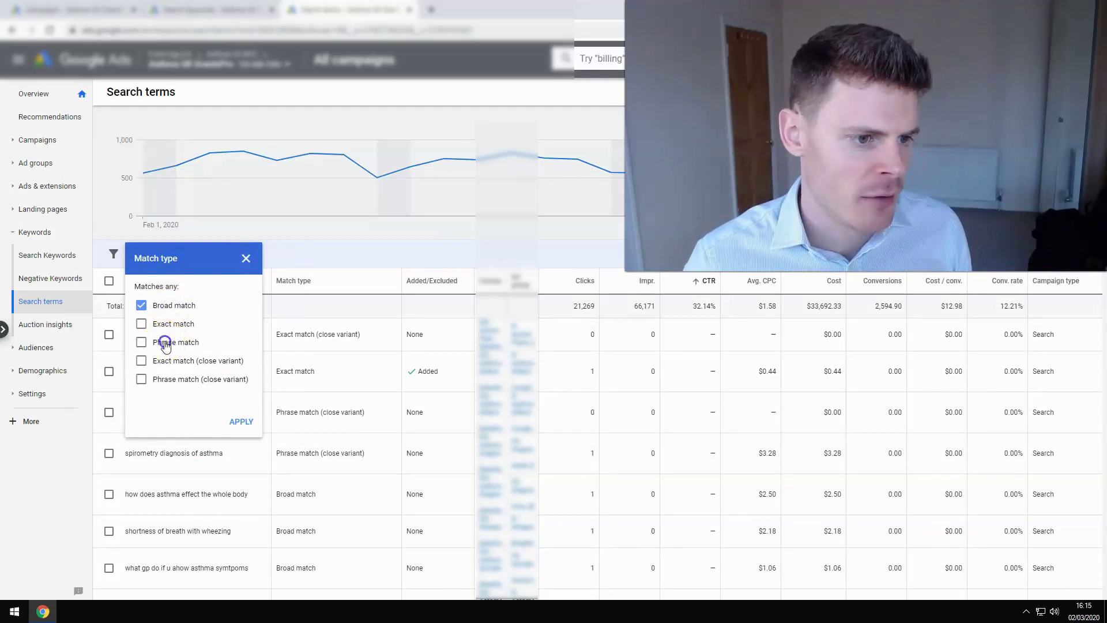
click(180, 368)
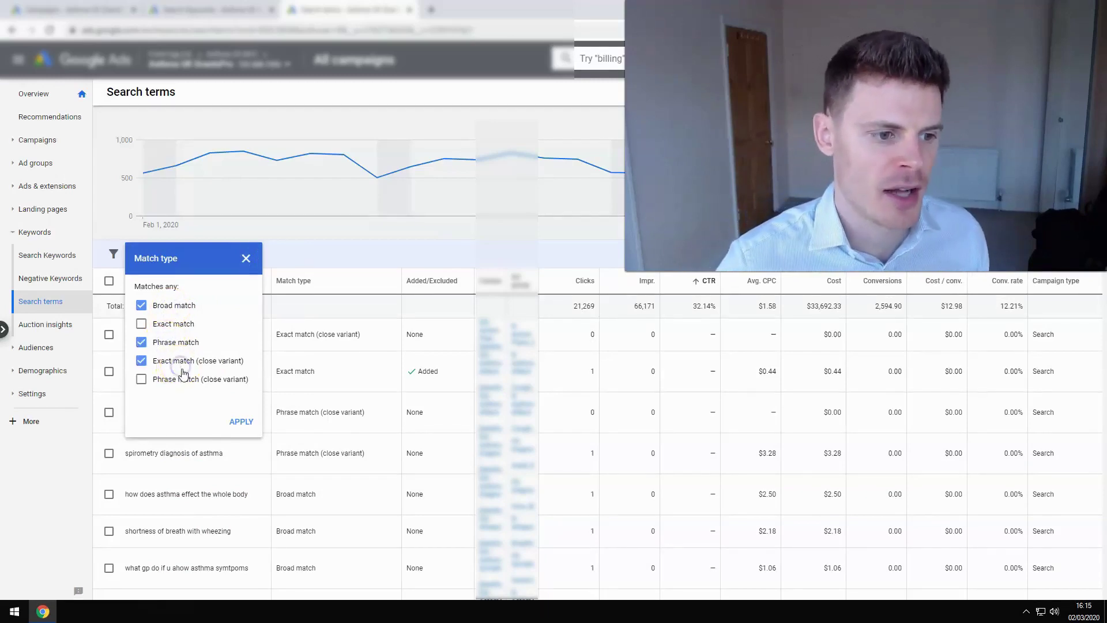
click(184, 381)
click(241, 421)
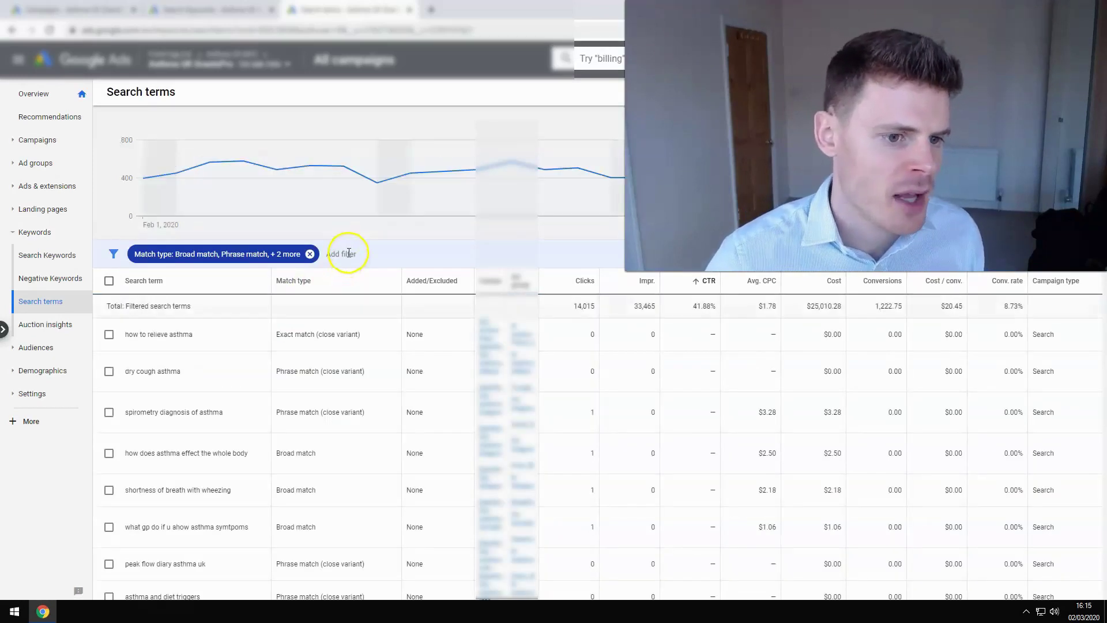
click(349, 253)
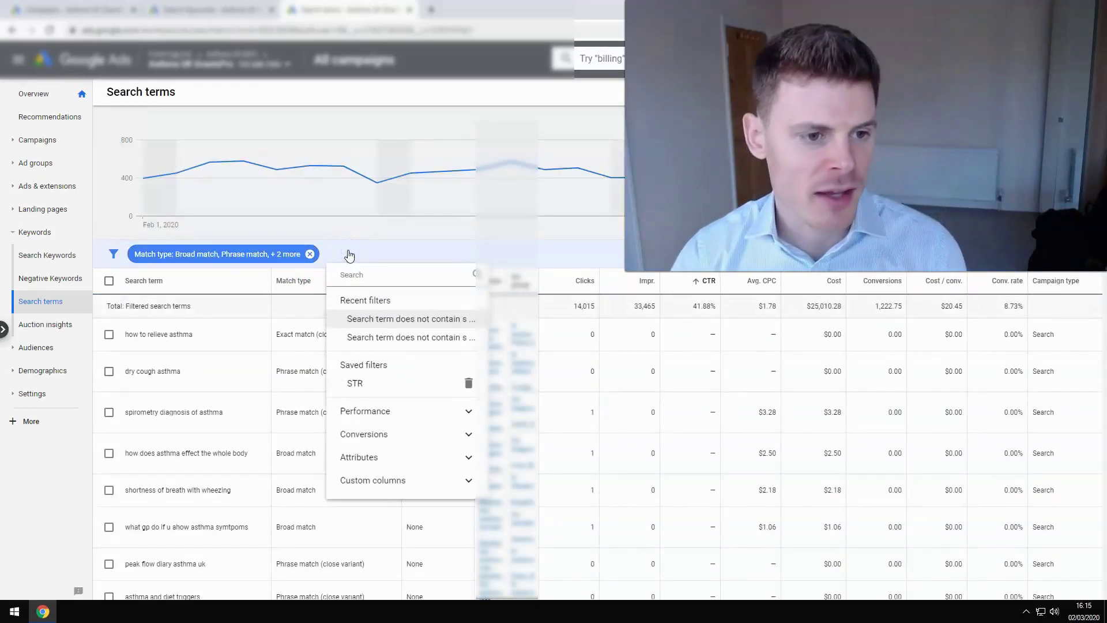
- Add an Added/Excluded: None filter, trimming terms to 13,742 clicks and $24,681.82 cost
text(add)
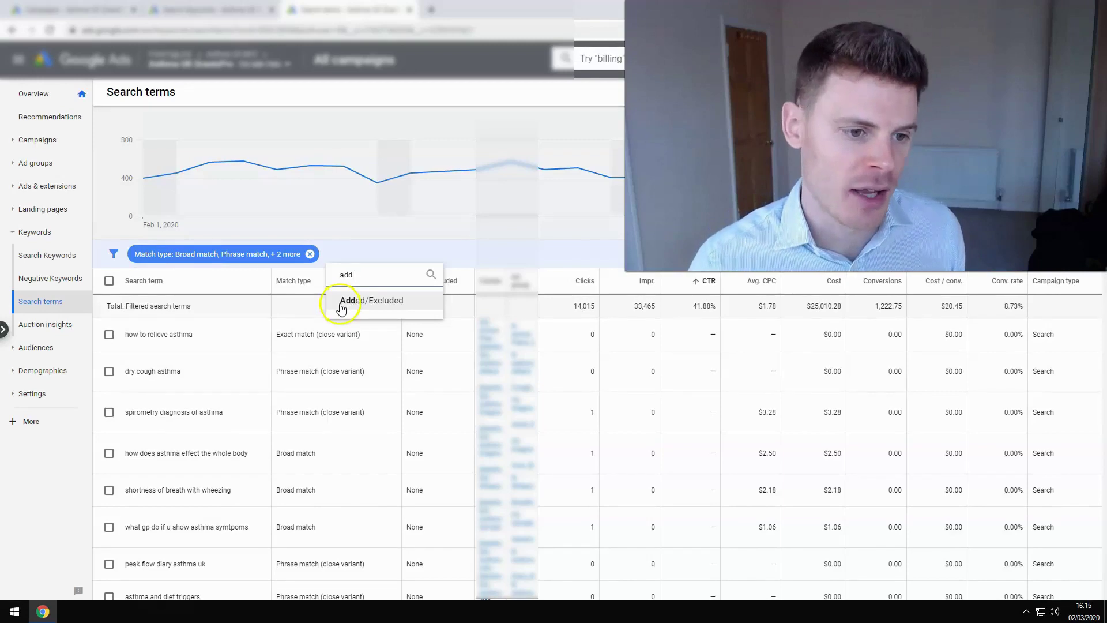
click(341, 302)
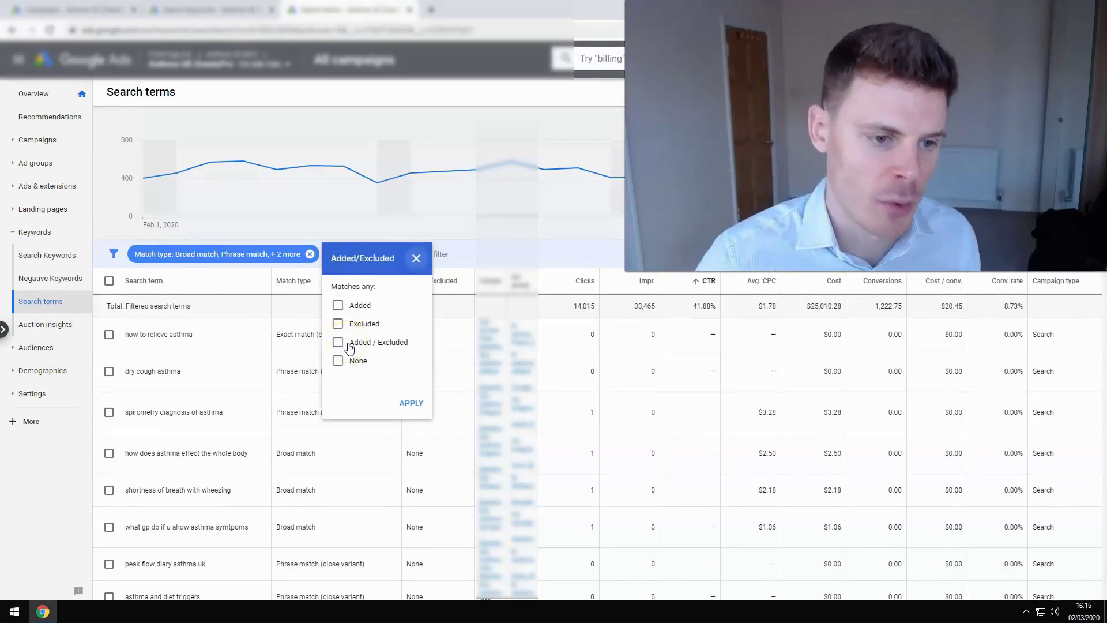
click(348, 360)
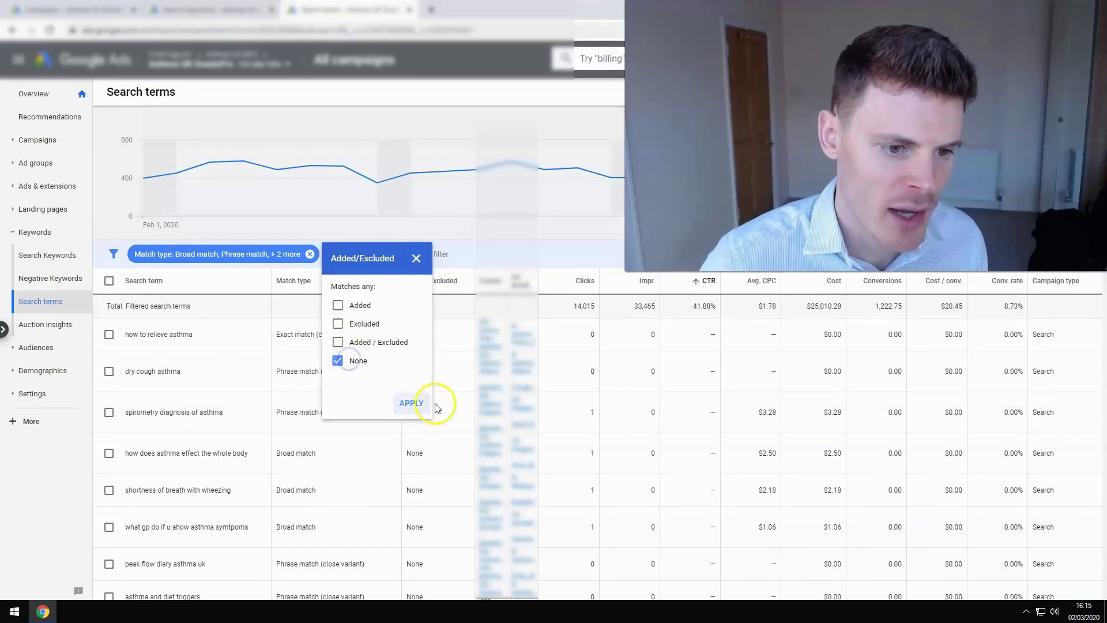
click(411, 403)
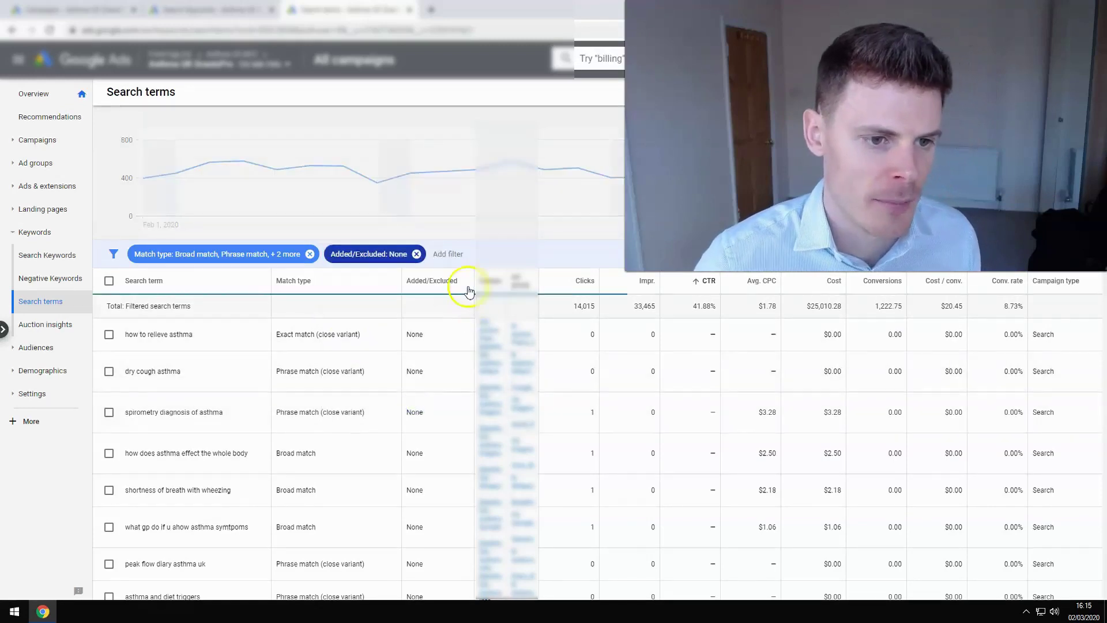
click(470, 254)
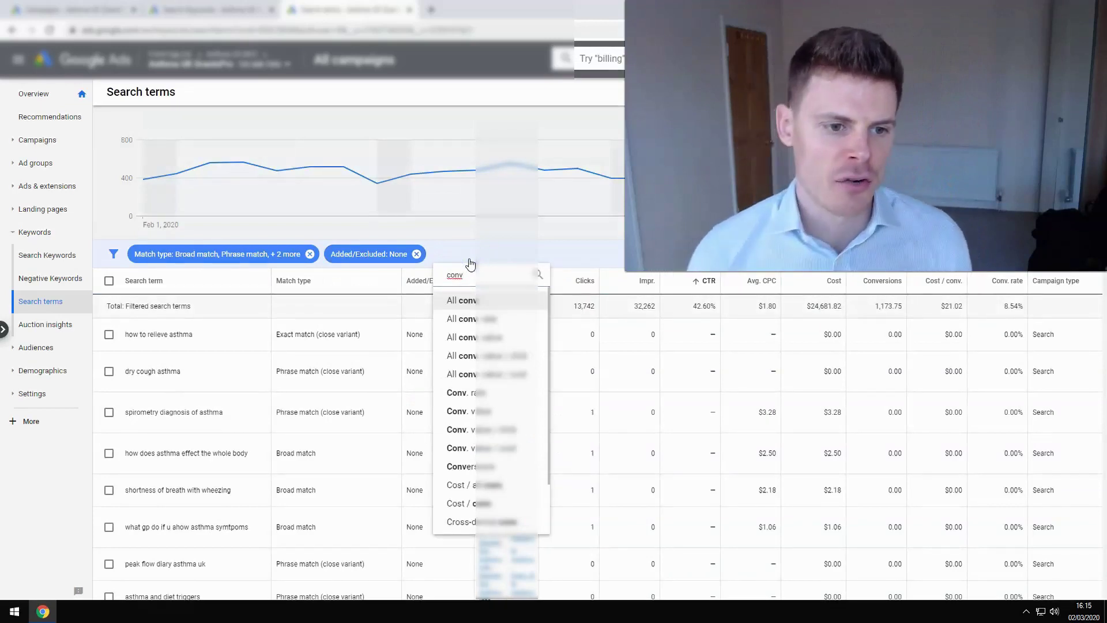
- Add a Conversions less-than filter, cutting terms to 12,069 clicks and 3.89 conversions
text(conv)
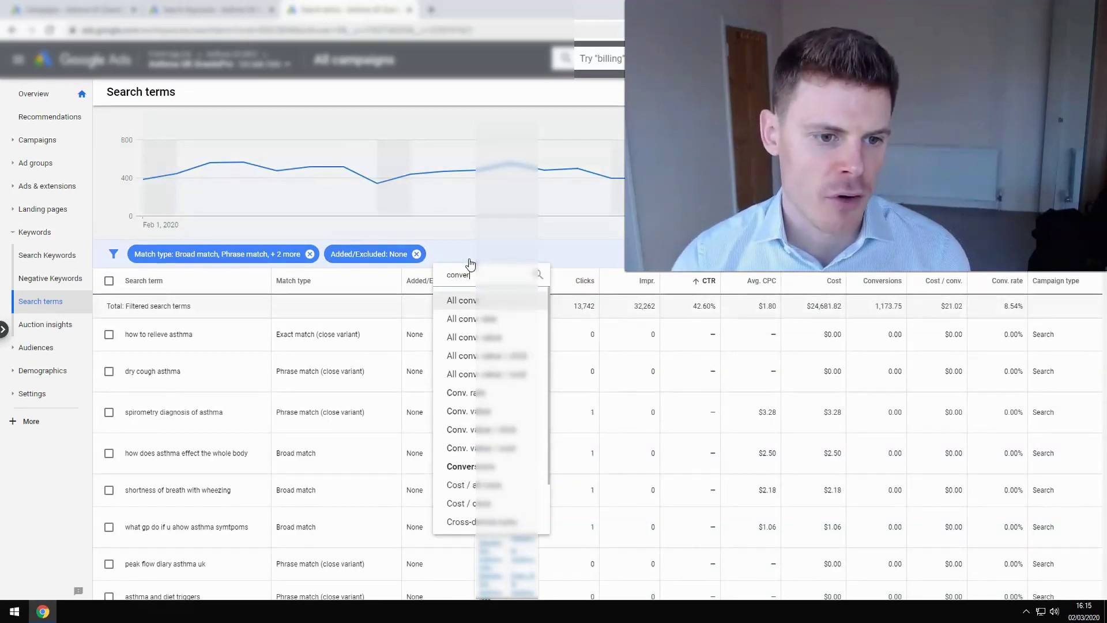
text(er)
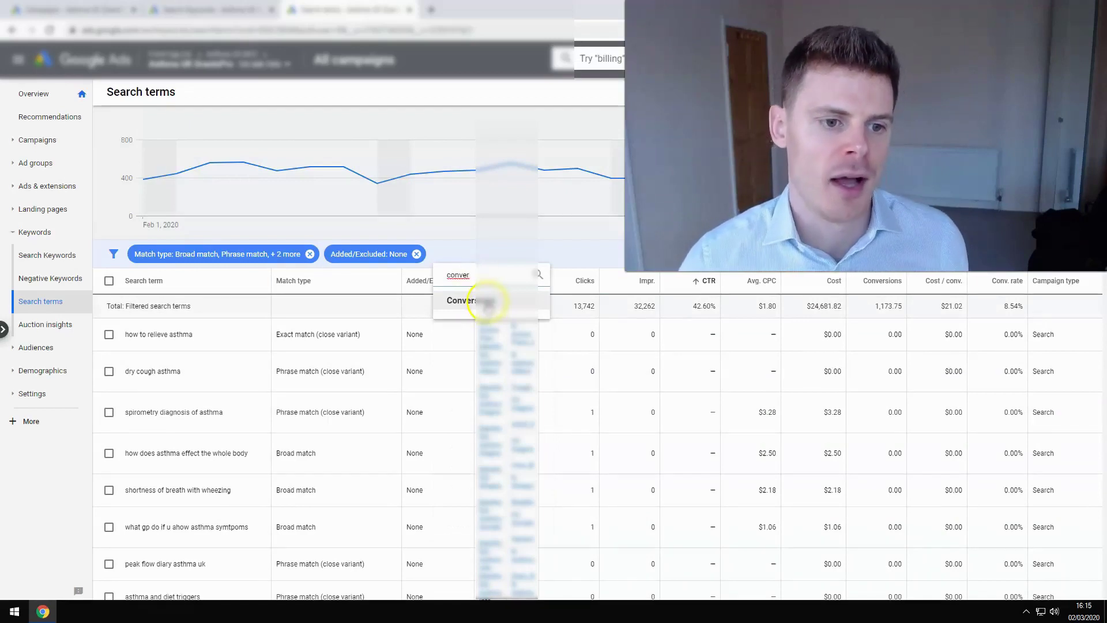
click(487, 300)
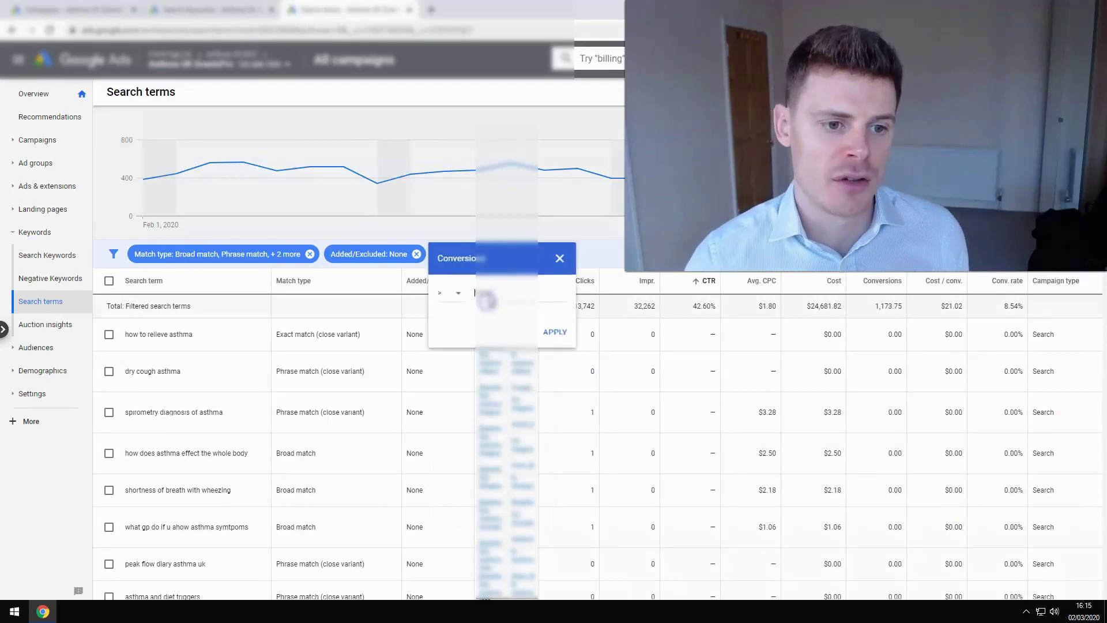
click(459, 298)
click(449, 319)
click(497, 295)
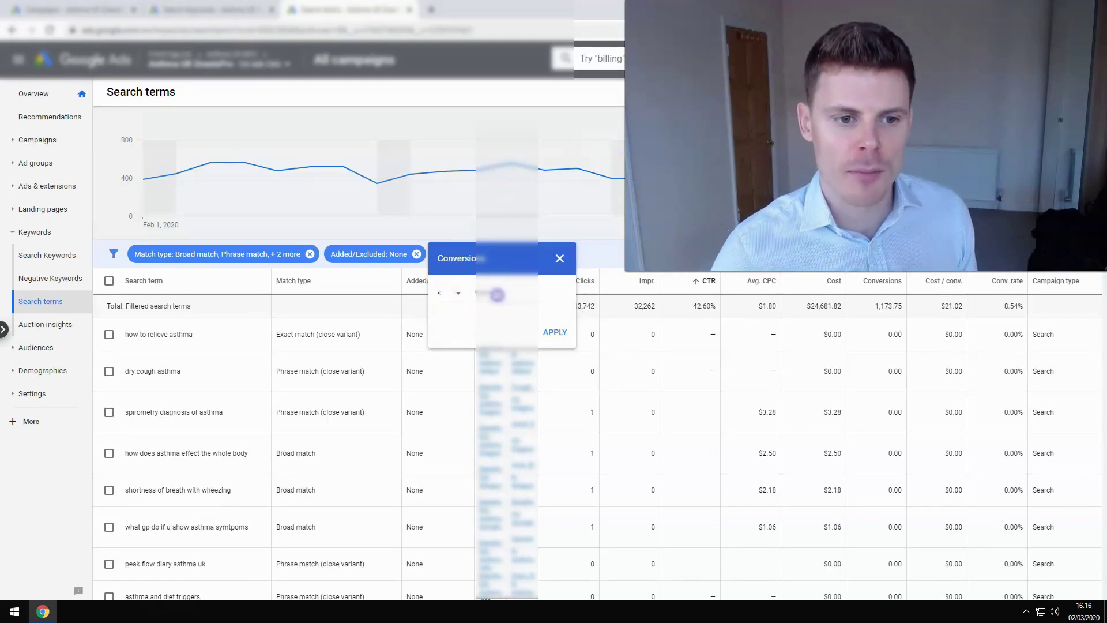
click(491, 295)
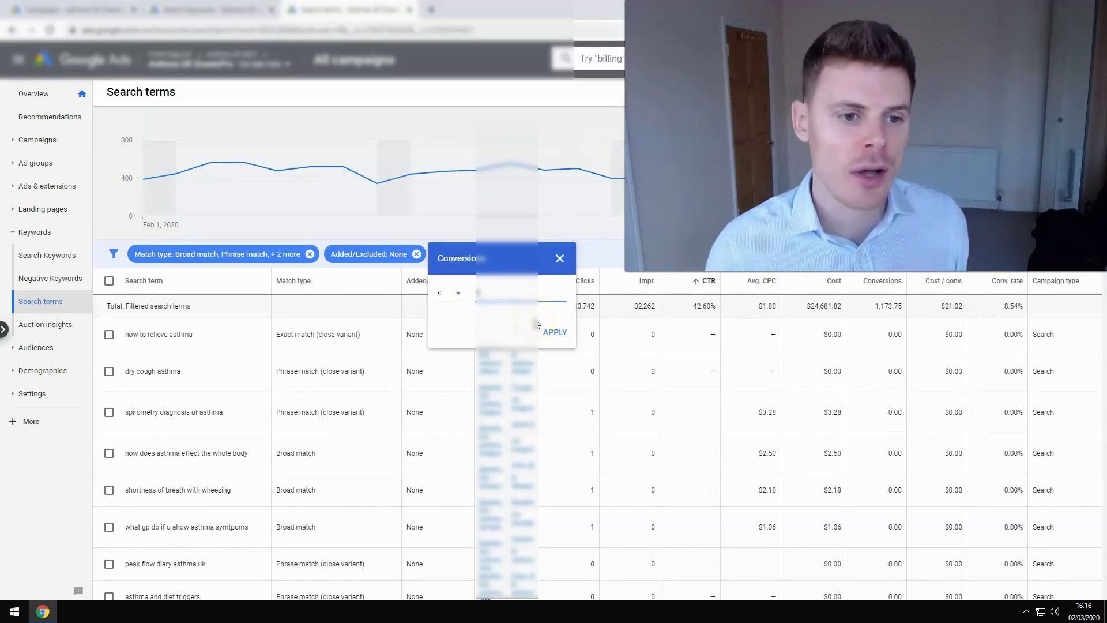
click(555, 335)
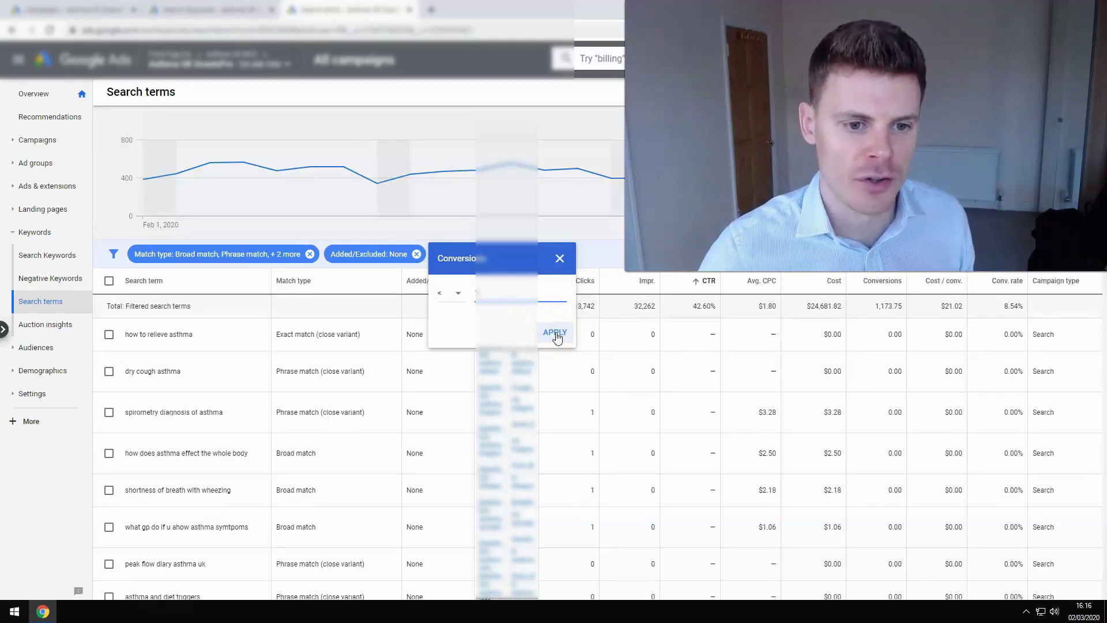
click(555, 333)
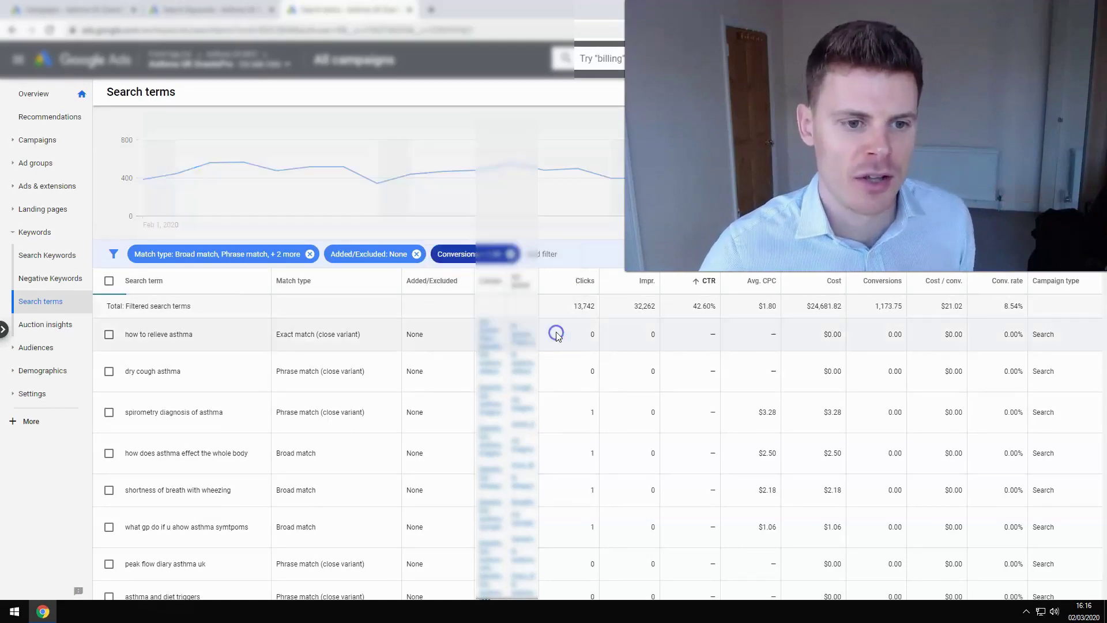
- Add a CTR filter set to less than 5% to the search terms report
click(560, 253)
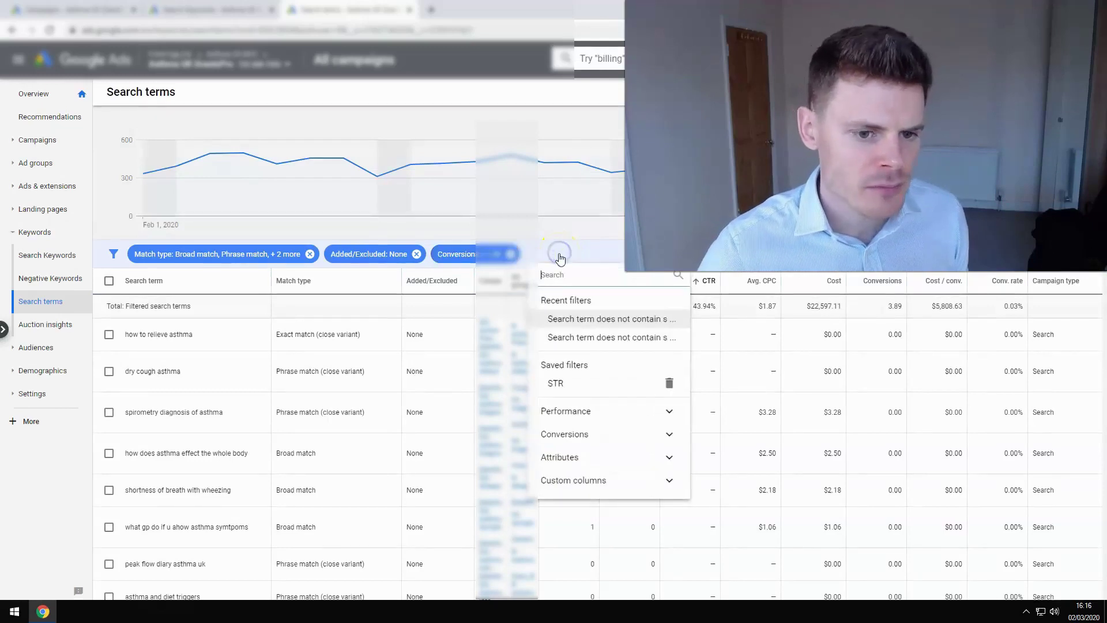
text(ctr)
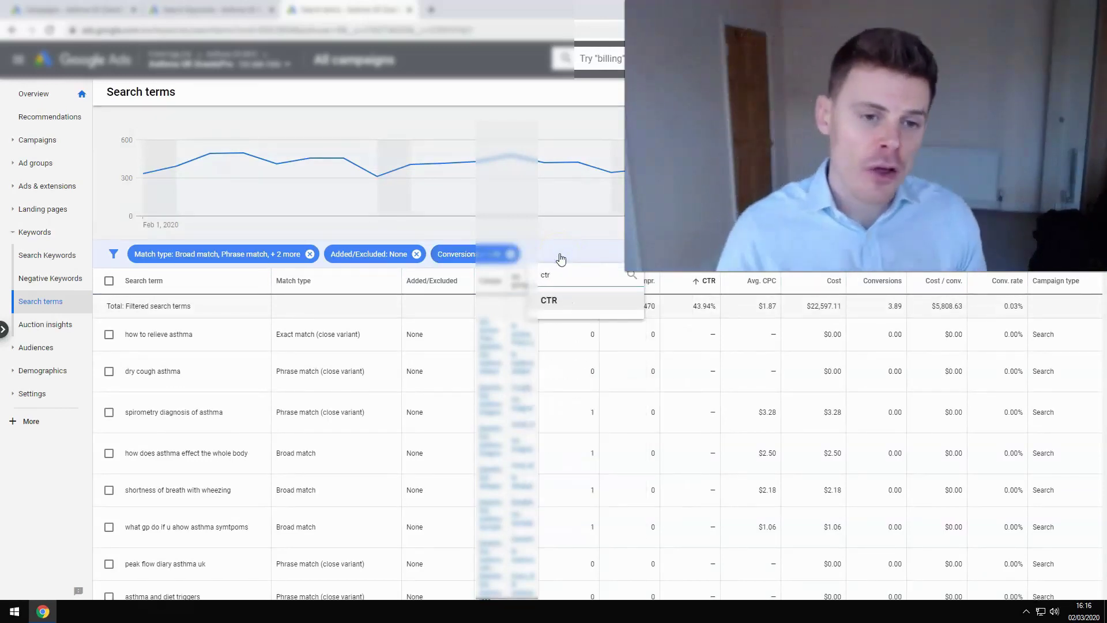
click(583, 298)
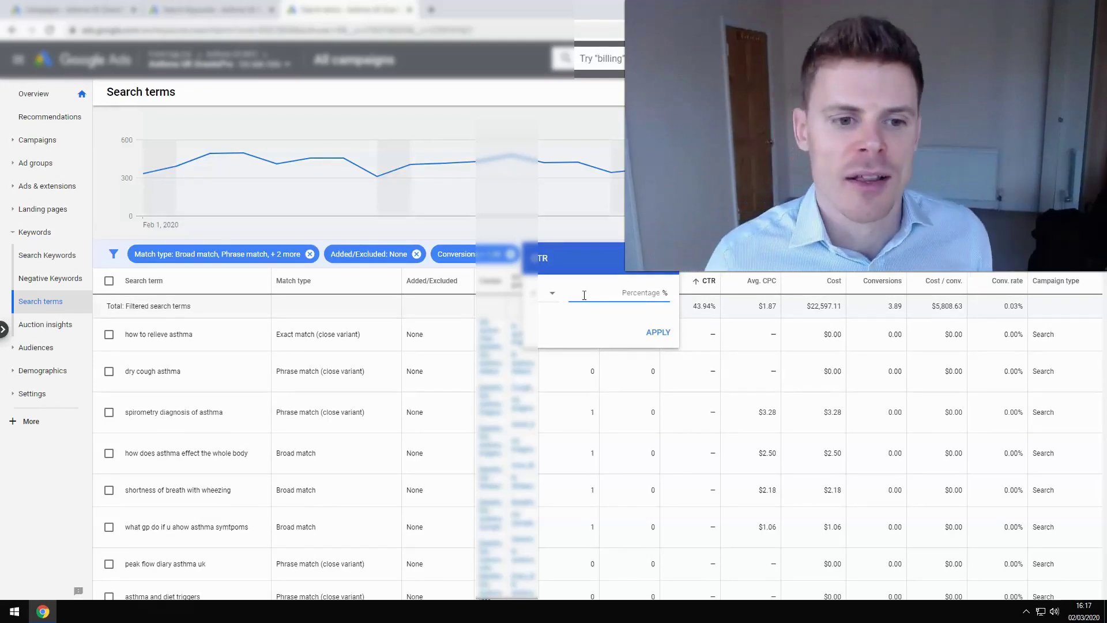
click(552, 292)
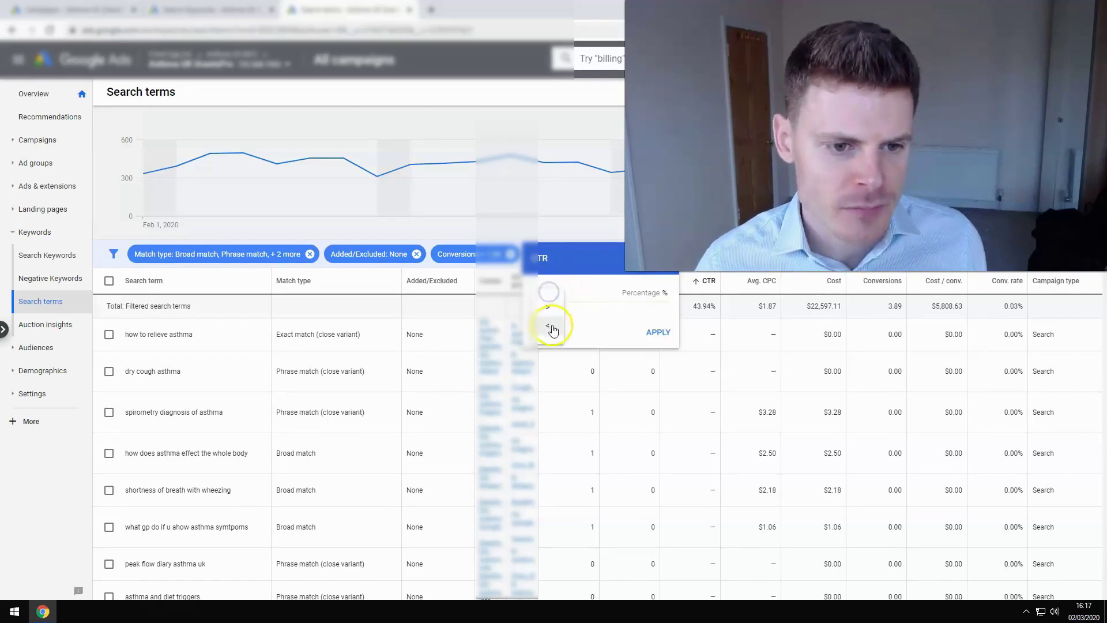
click(551, 329)
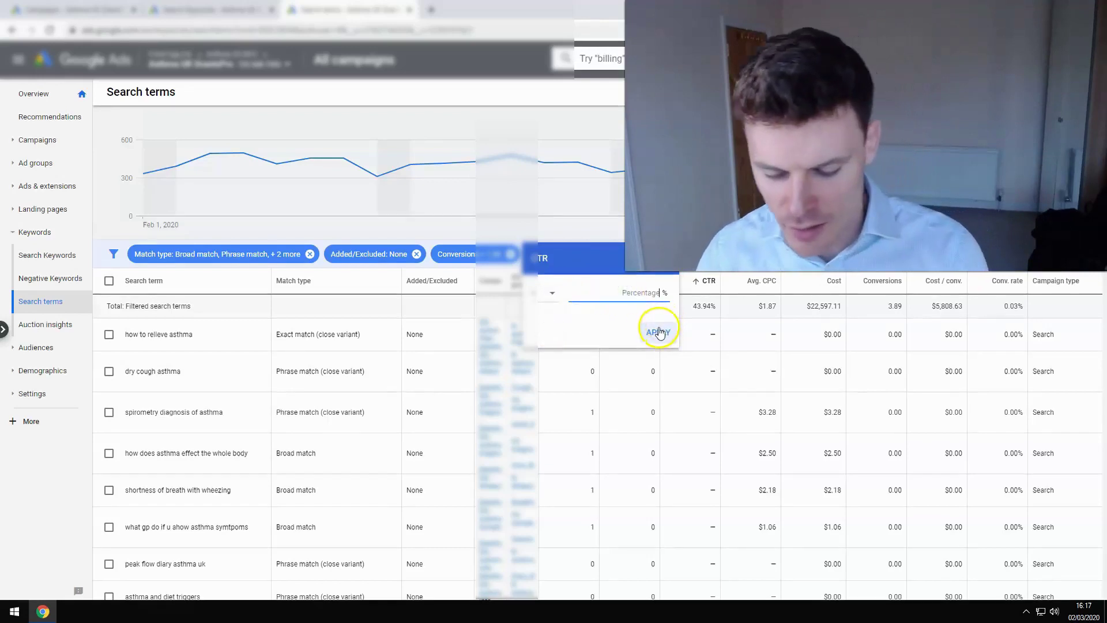
text(5)
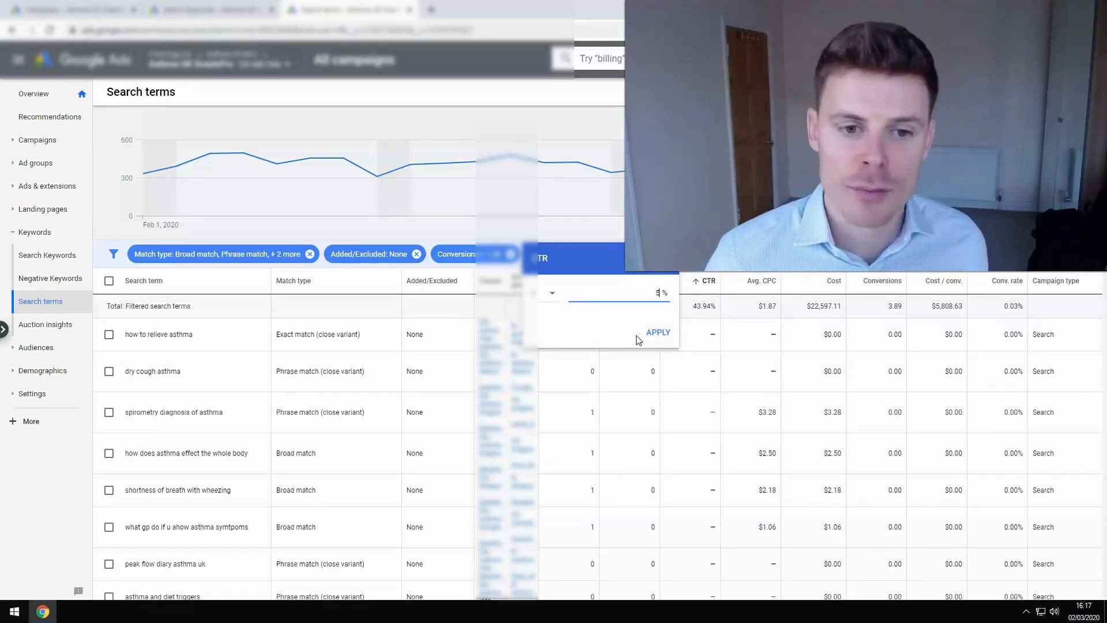
click(659, 334)
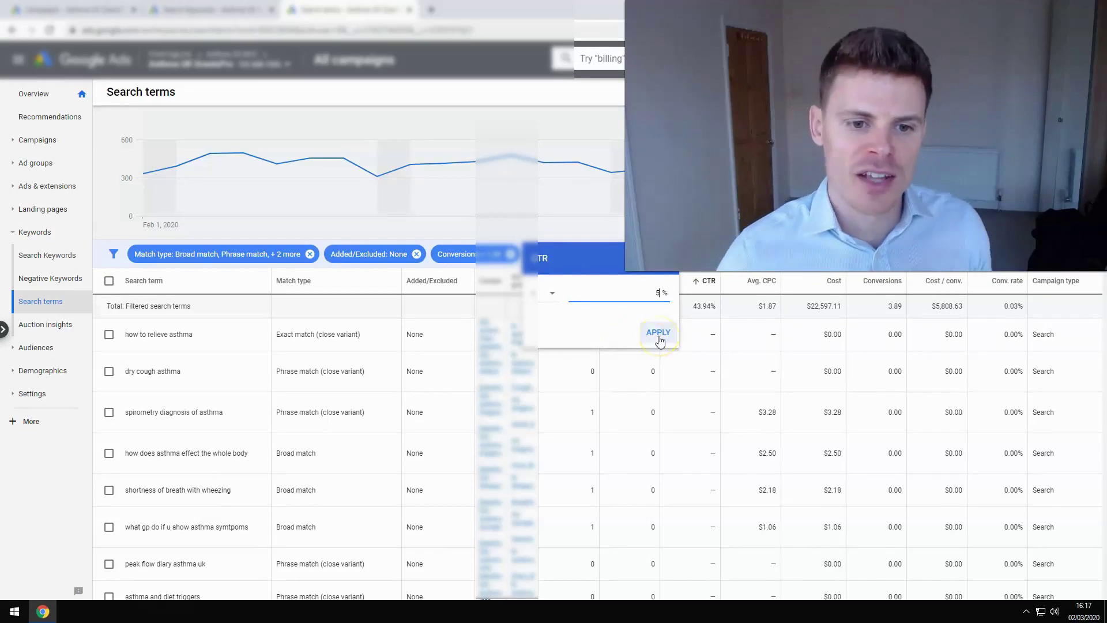
click(658, 333)
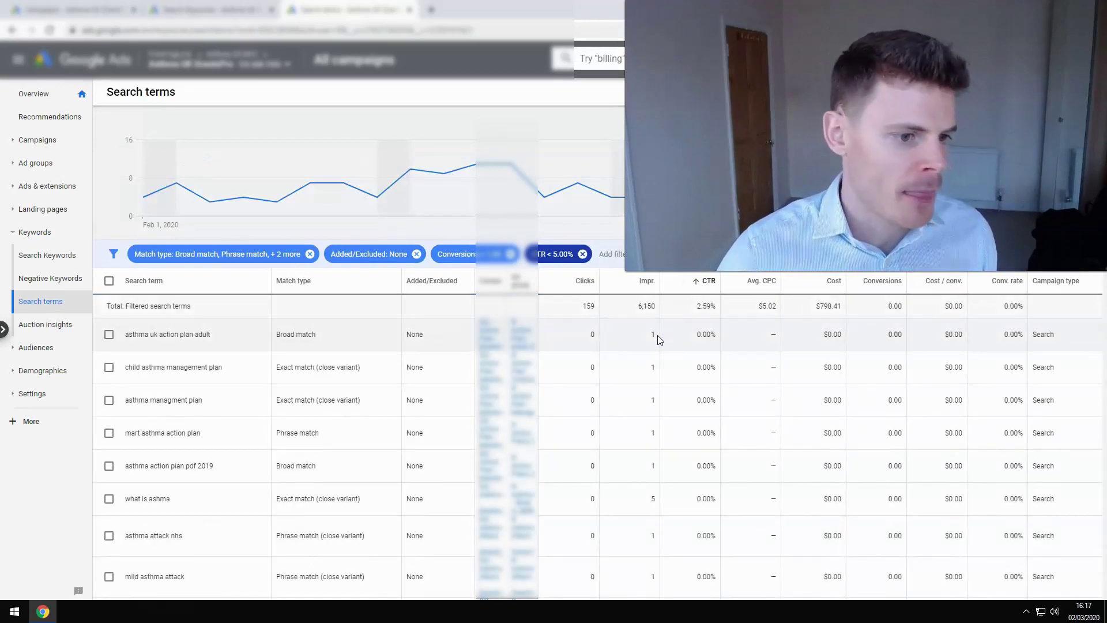
click(659, 337)
click(618, 255)
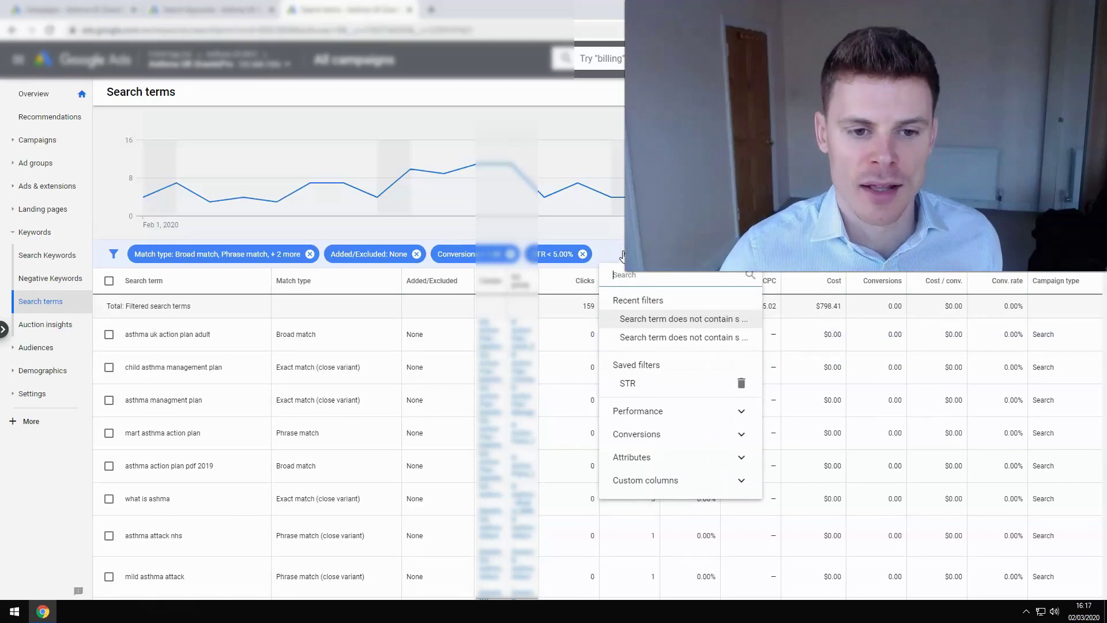
click(630, 270)
text(sea)
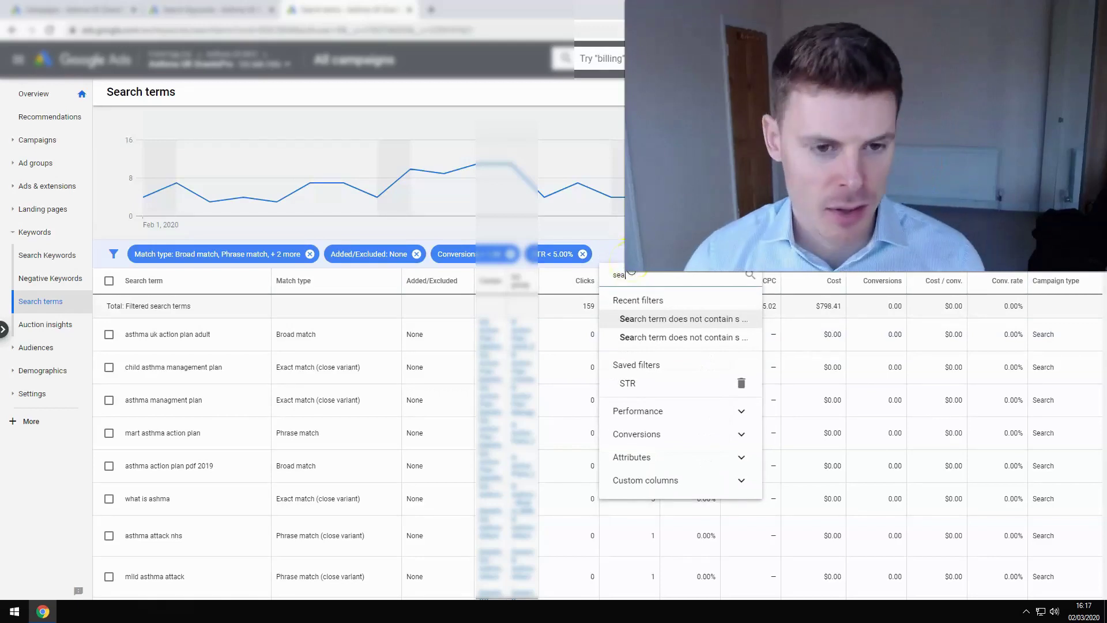
text(r)
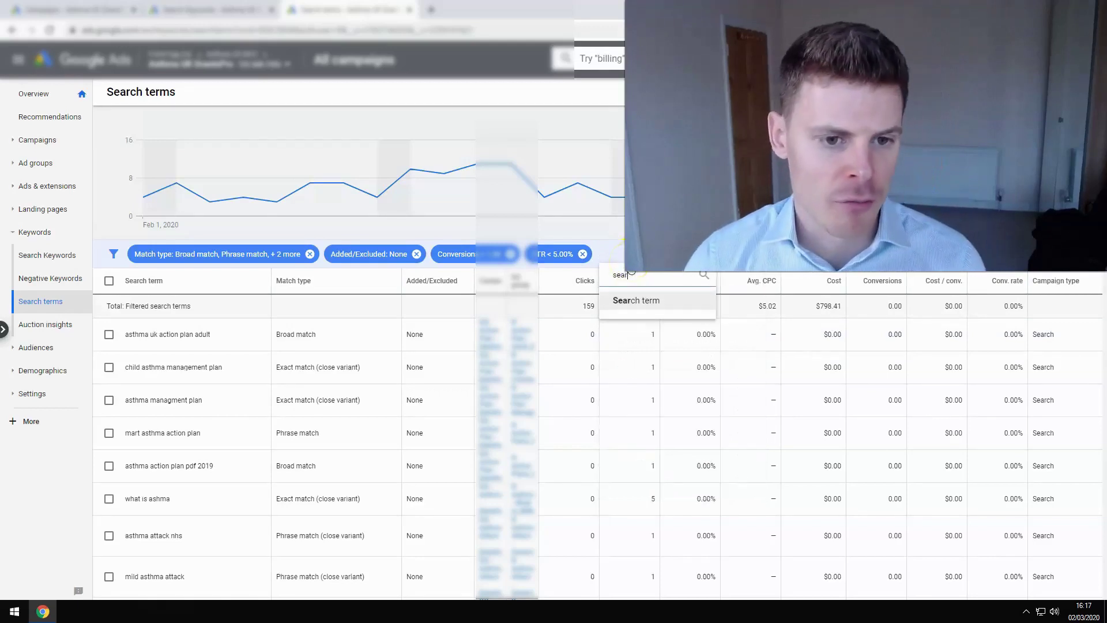
click(637, 311)
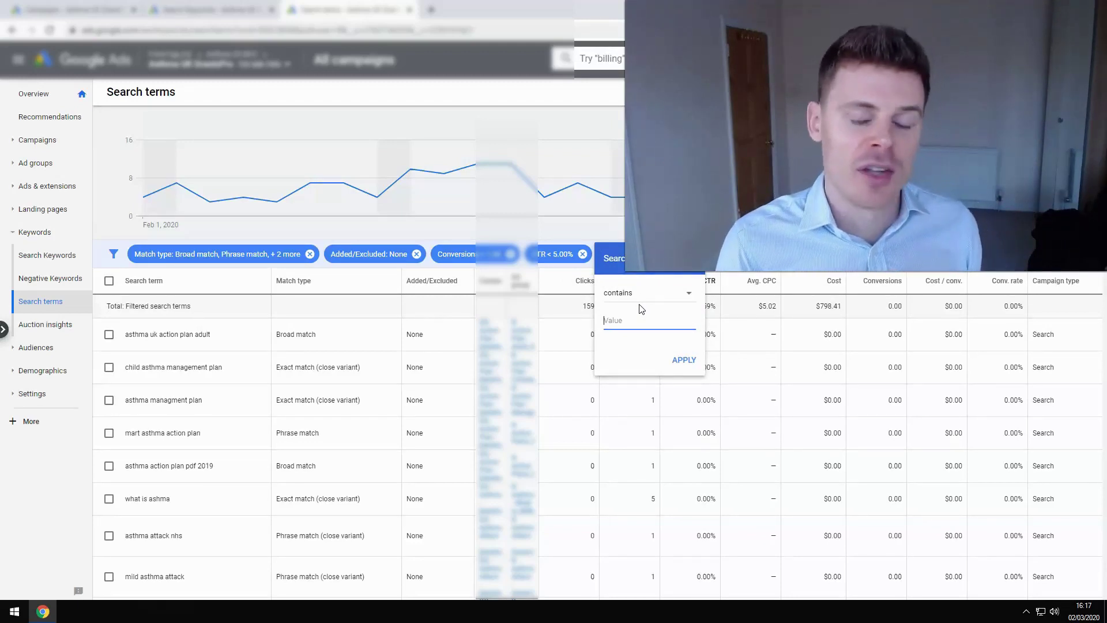
click(648, 270)
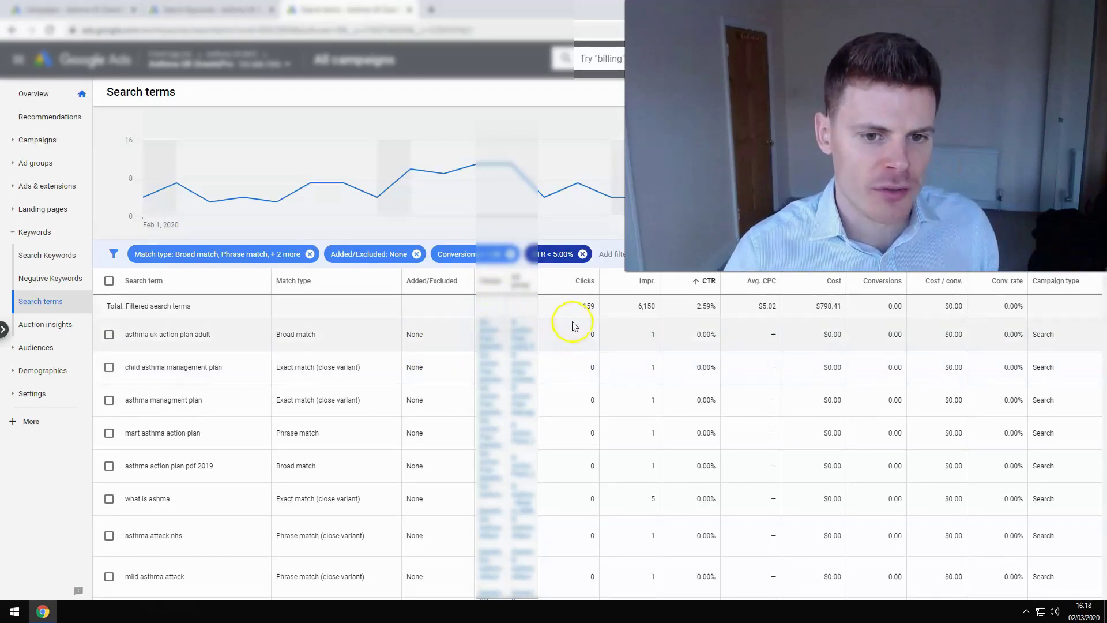
click(627, 280)
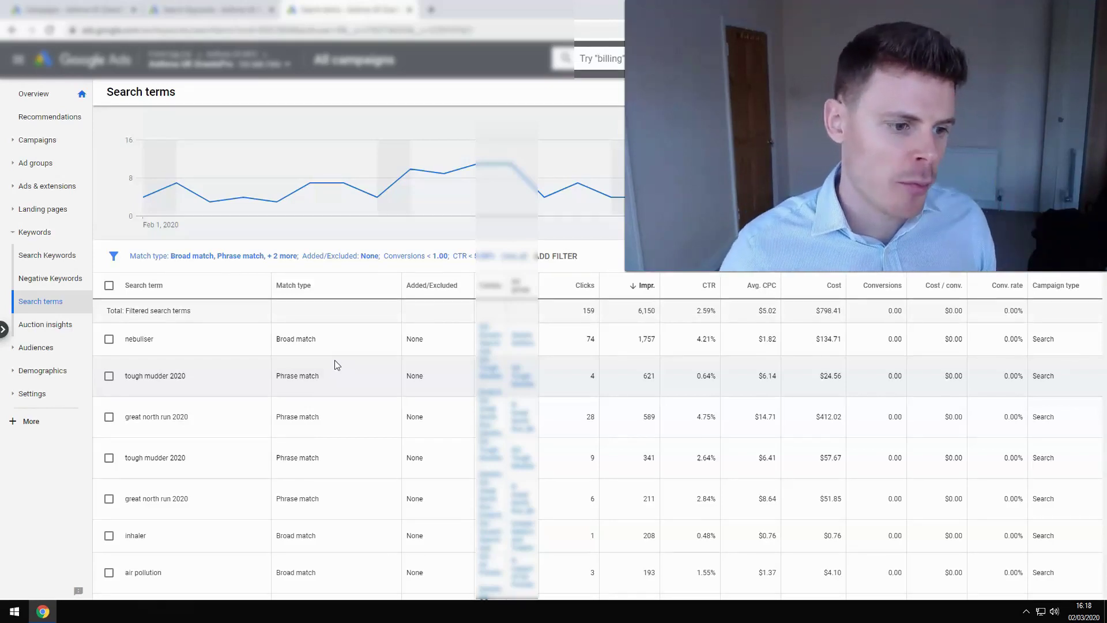
- Sort by Impr. descending and tick the 'air pollution' term with 193 impressions
click(340, 325)
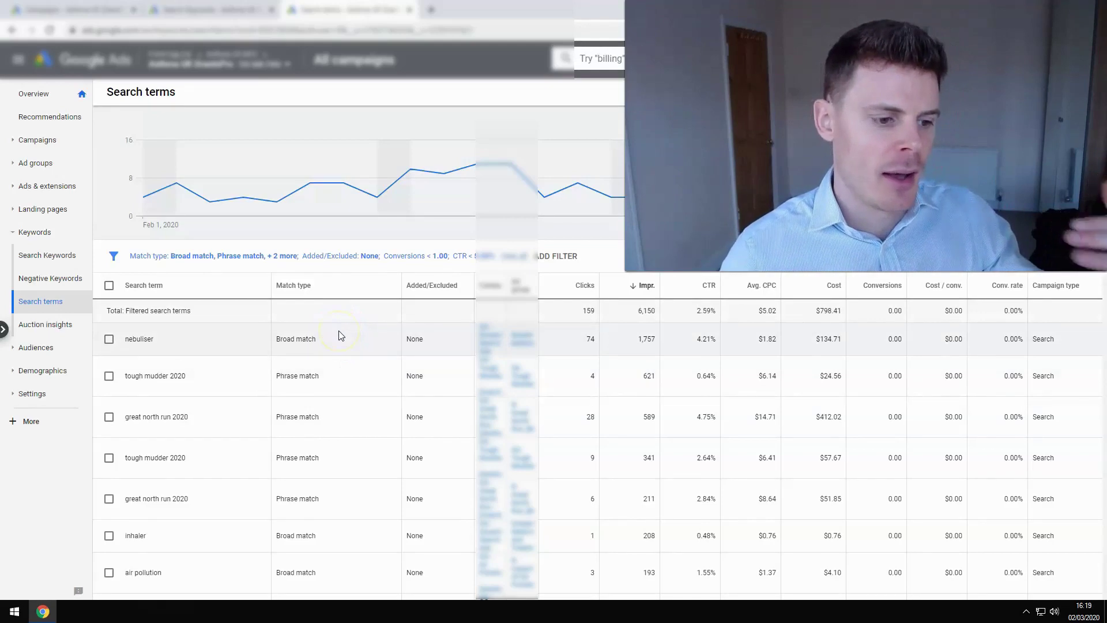
scroll(339, 332, down, 1)
click(340, 335)
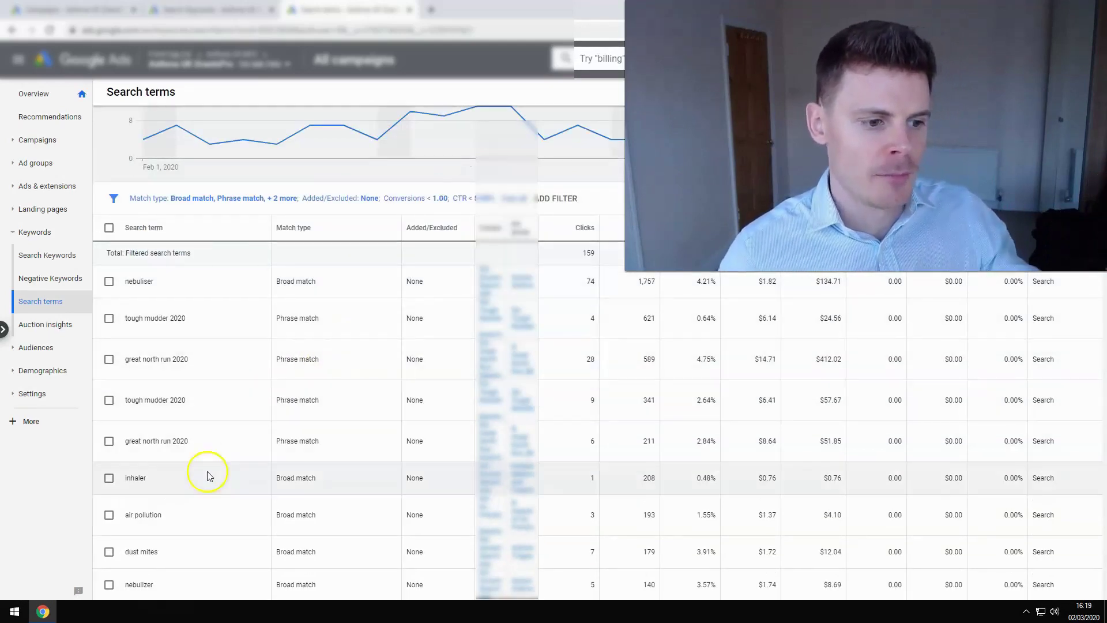
click(109, 515)
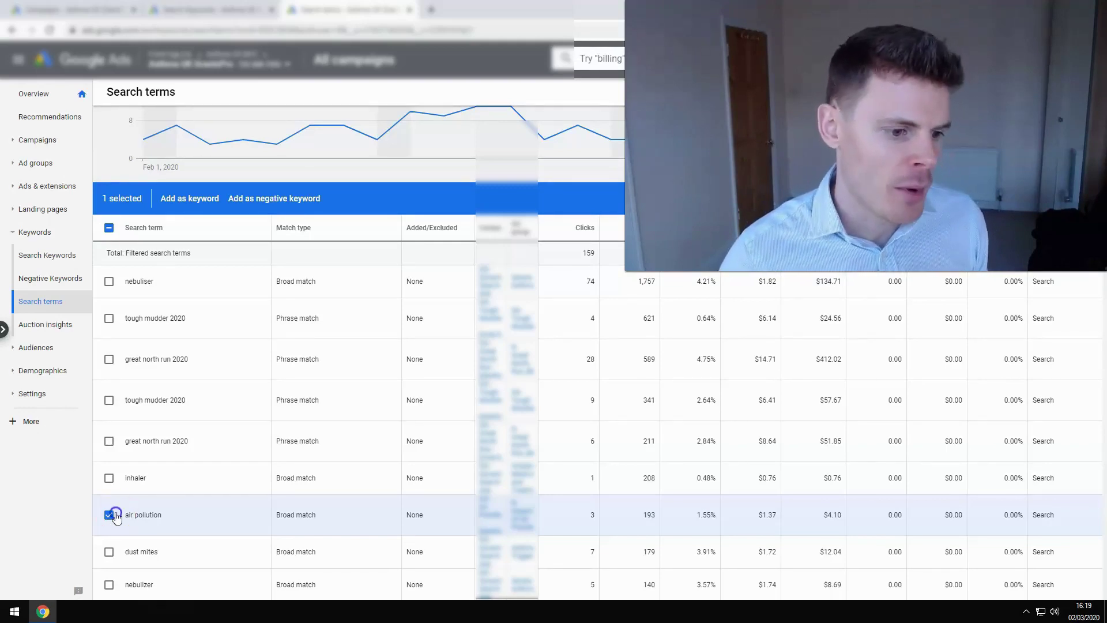
- Swap the selection from 'air pollution' to 'antihistamine' and add it as a negative keyword
click(114, 515)
scroll(117, 516, down, 3)
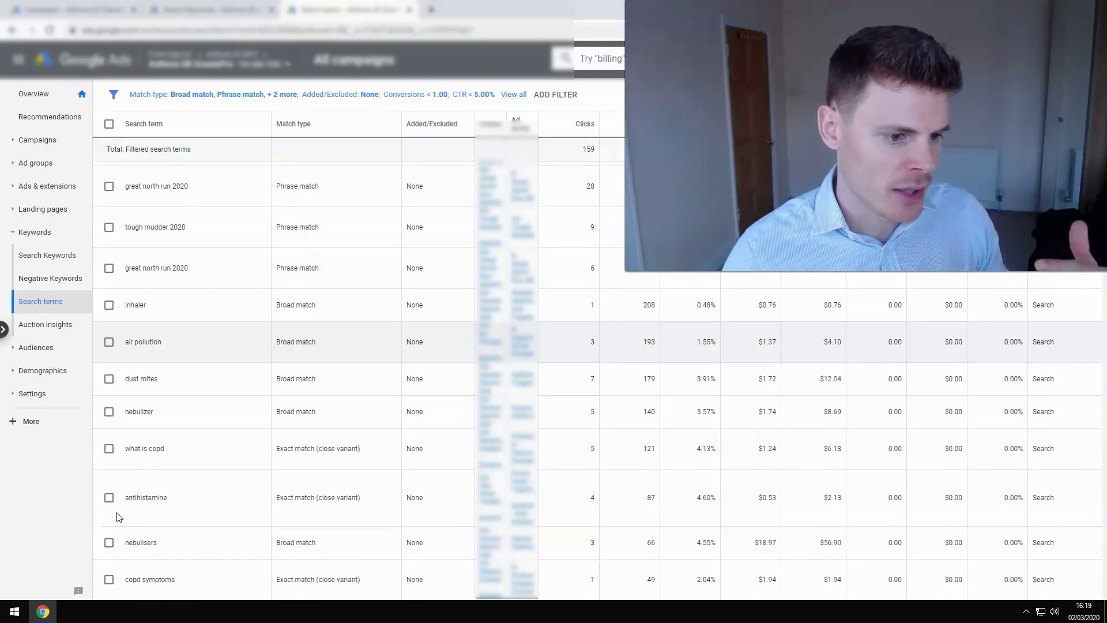
scroll(119, 516, down, 1)
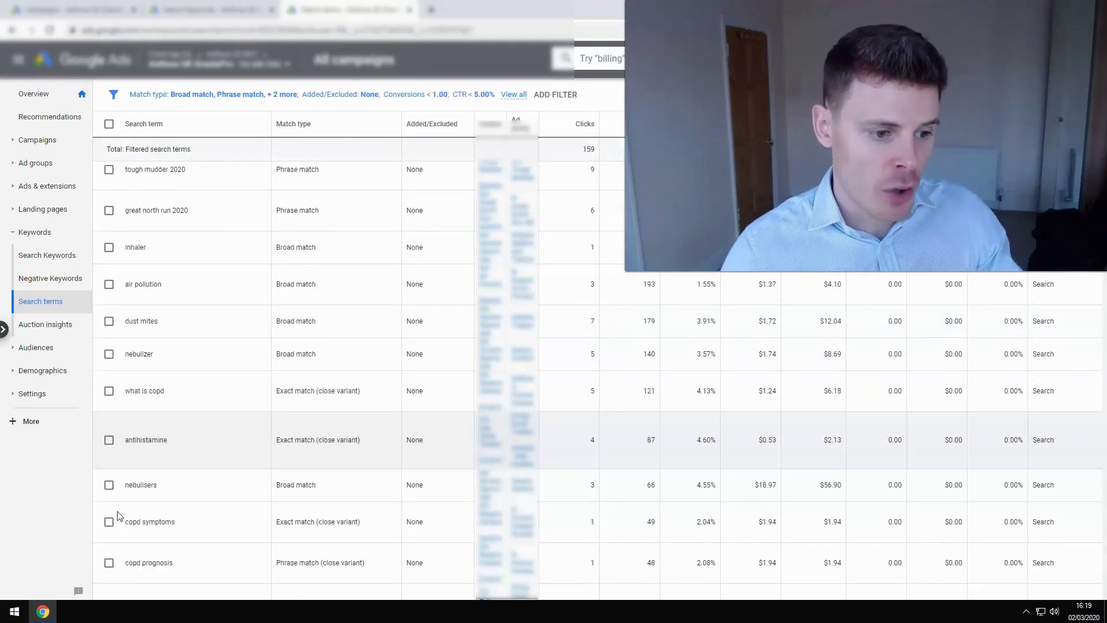
scroll(118, 515, down, 1)
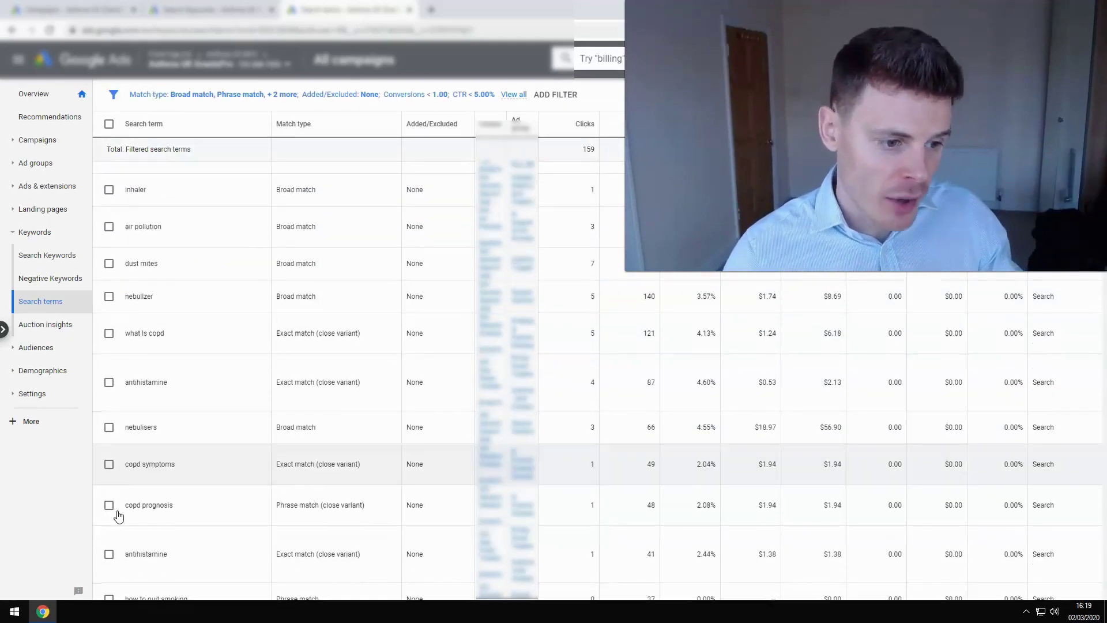
click(108, 384)
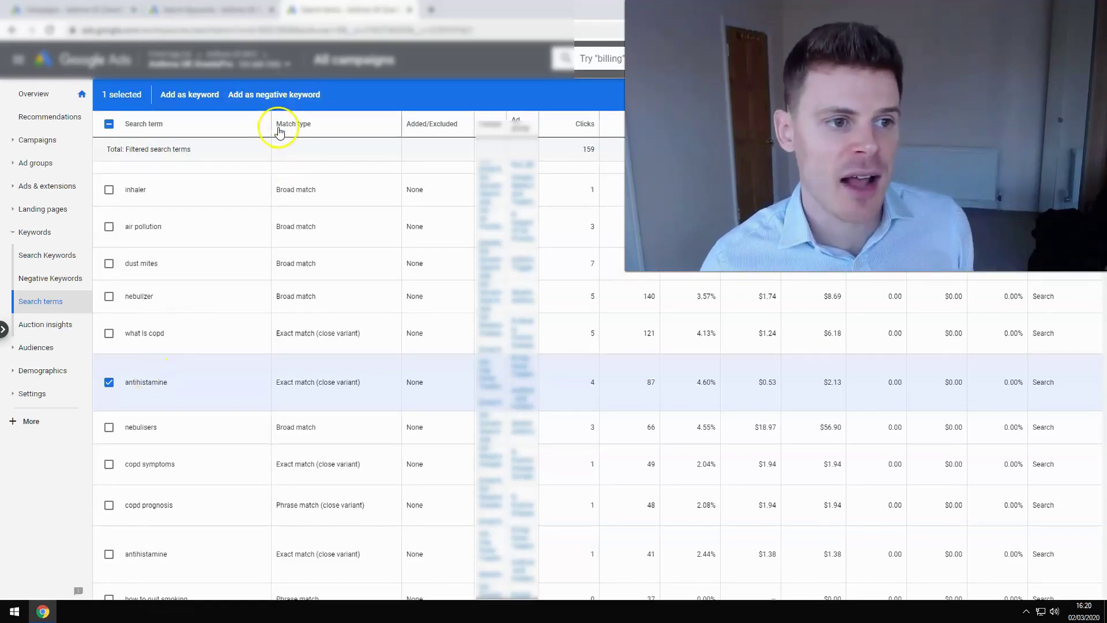
scroll(136, 429, up, 1)
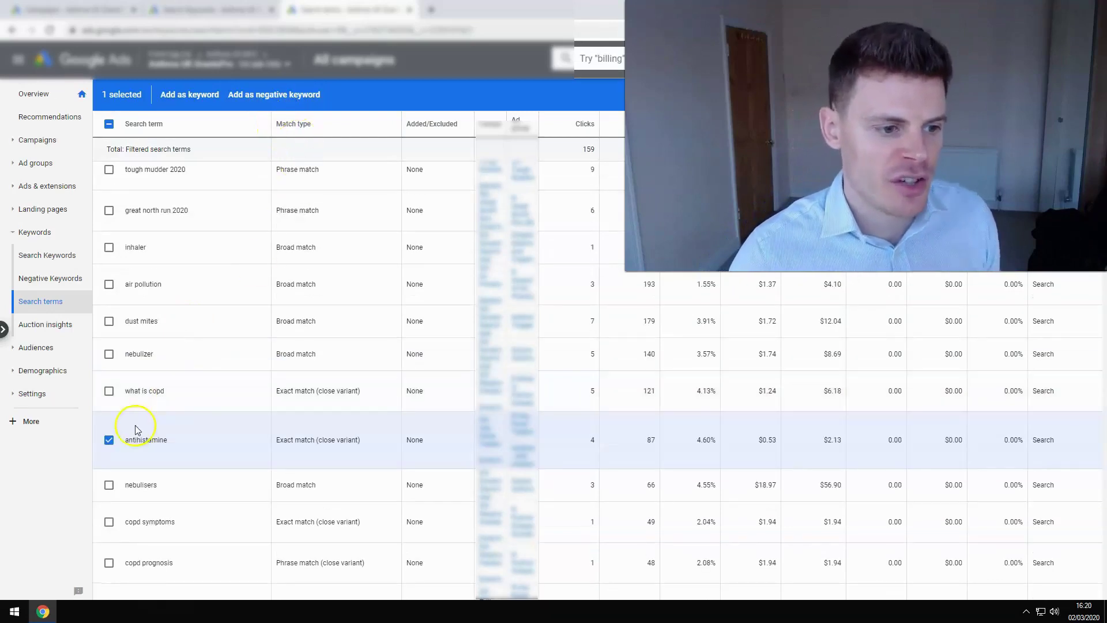
click(267, 98)
- Set the [antihistamine] negative keyword level to Campaign instead of Ad group
click(141, 149)
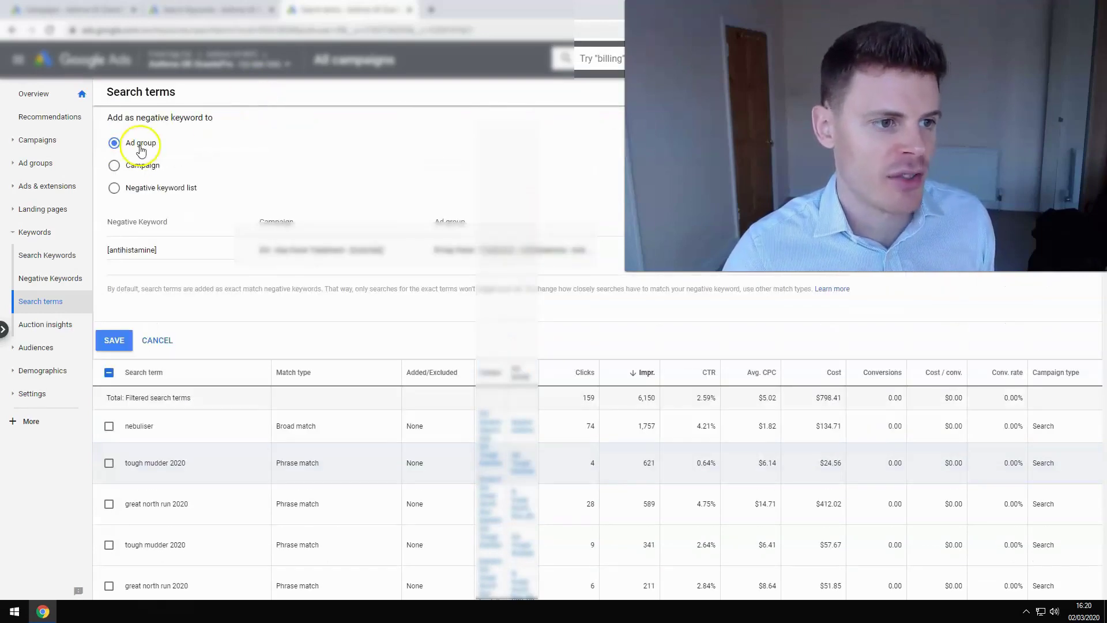
click(130, 166)
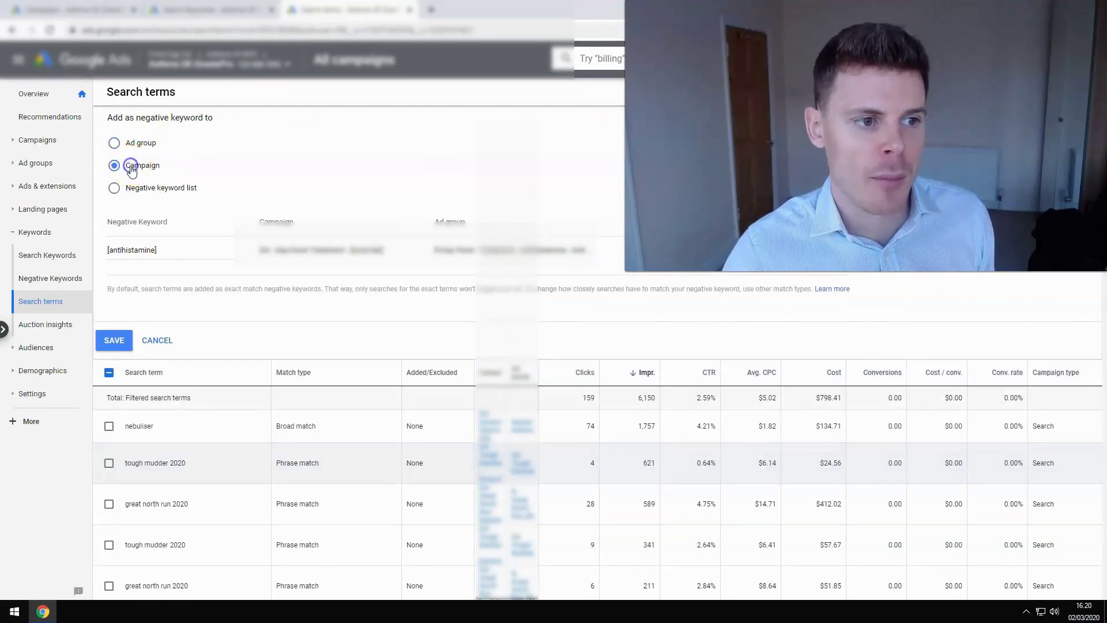